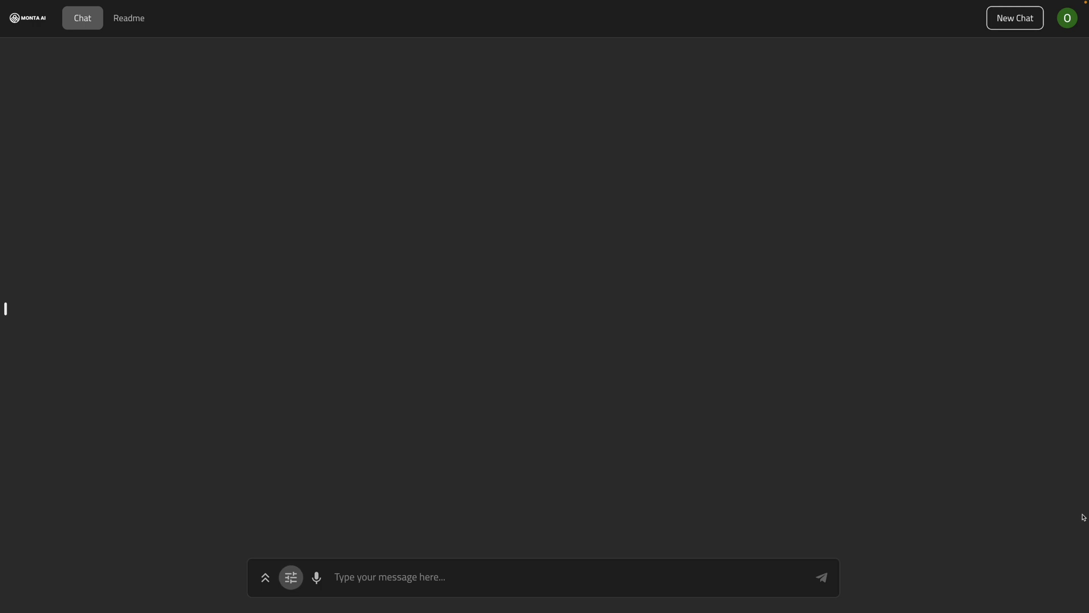
Ask Monta AI 'Show world GDP growth trends 2019-2025' and expand the answer's cited source.
{"action": "left_click", "coordinate": [479, 570]}
{"action": "type", "text": "Show world GDP growth trends 2019-2025"}
{"action": "key", "text": "Return"}
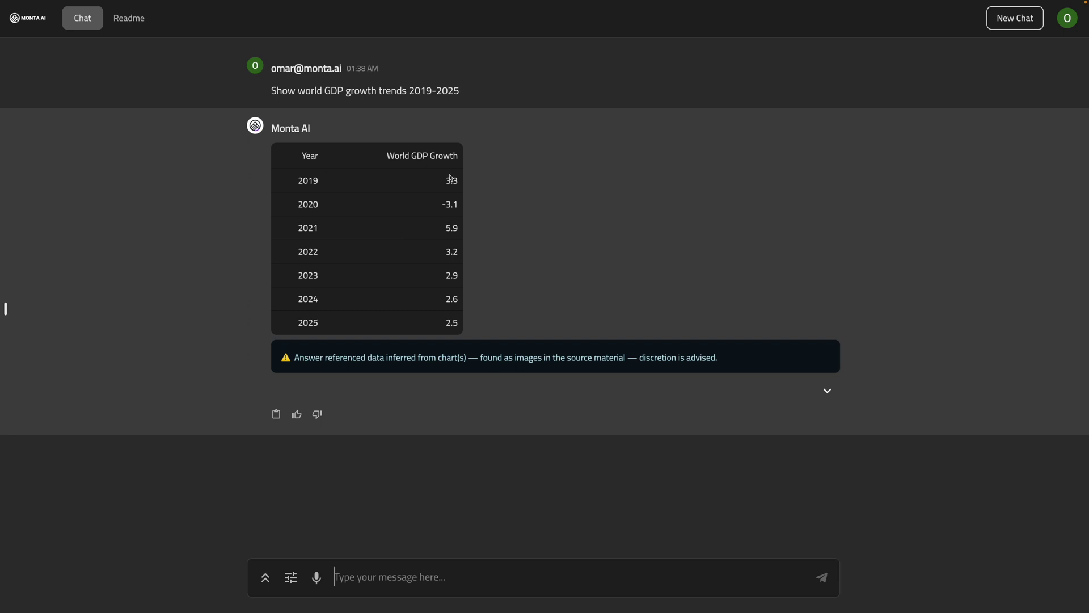
{"action": "left_click", "coordinate": [826, 395]}
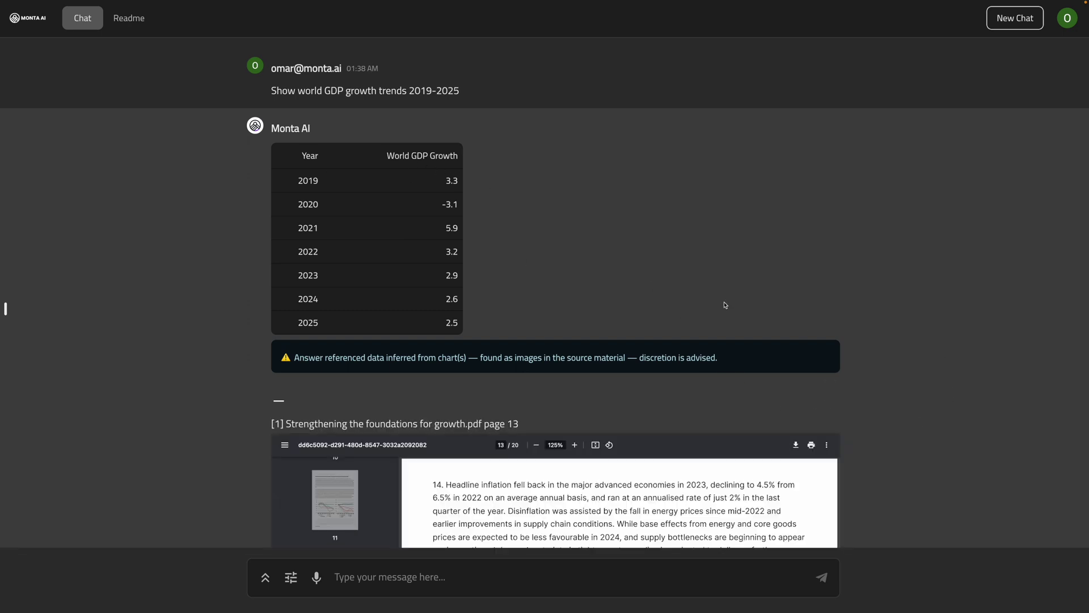
Scroll the embedded page 13 PDF to the Figure 7 growth chart and highlight its caption.
{"action": "scroll", "coordinate": [937, 367], "scroll_direction": "down", "scroll_amount": 3}
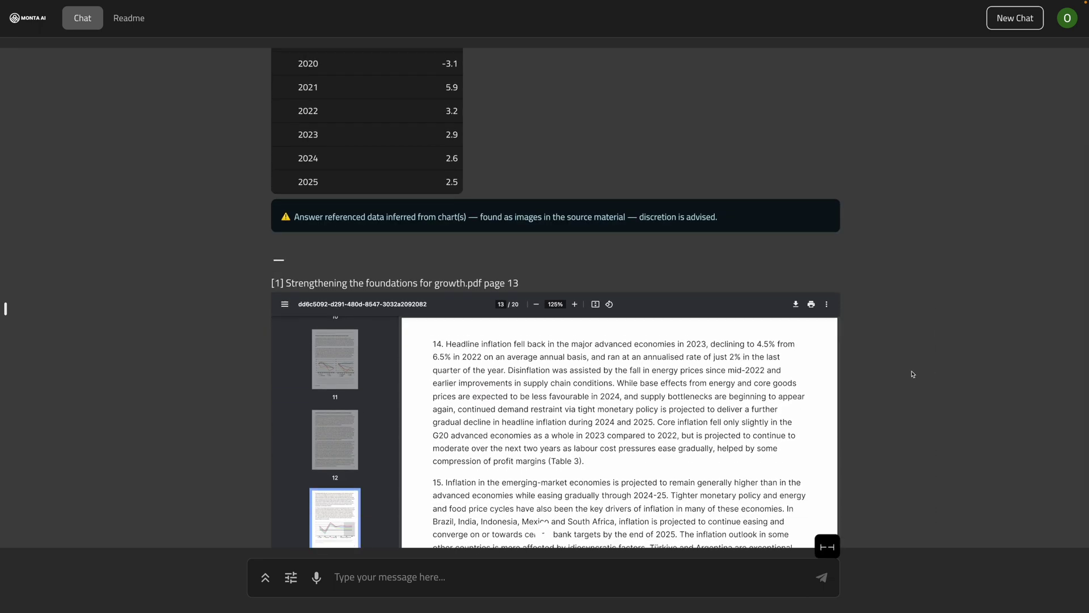
{"action": "scroll", "coordinate": [903, 383], "scroll_direction": "down", "scroll_amount": 1}
{"action": "scroll", "coordinate": [654, 304], "scroll_direction": "down", "scroll_amount": 2}
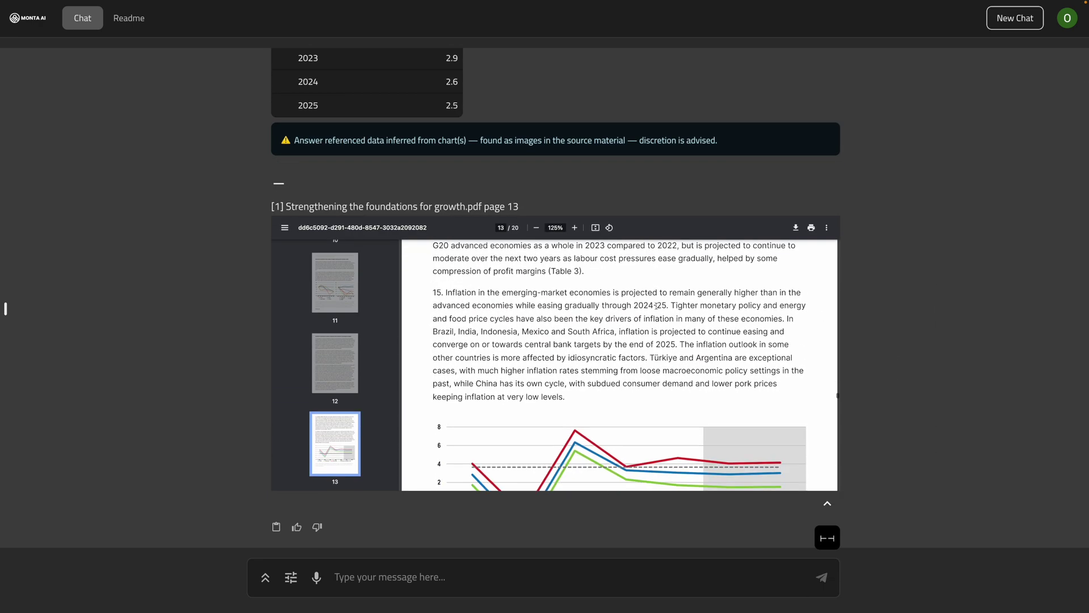
{"action": "scroll", "coordinate": [589, 322], "scroll_direction": "down", "scroll_amount": 3}
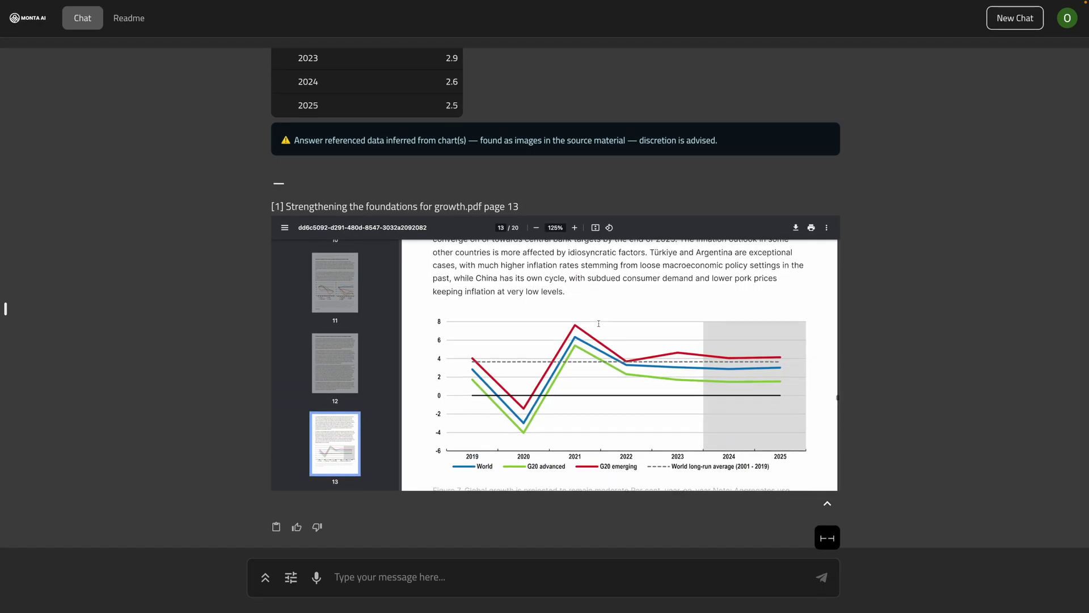
{"action": "scroll", "coordinate": [586, 296], "scroll_direction": "up", "scroll_amount": 1}
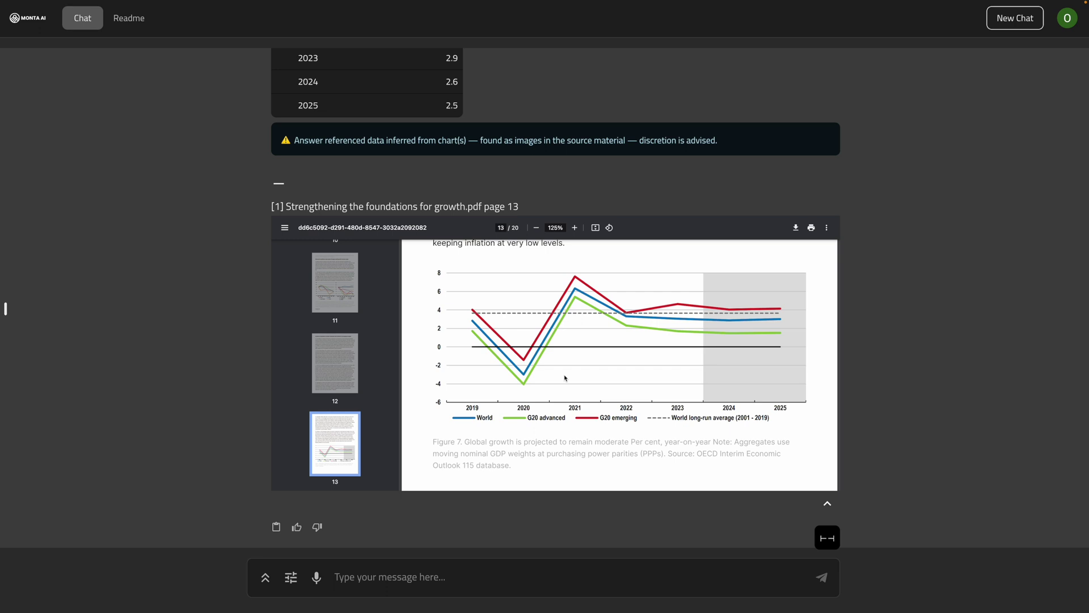
{"action": "scroll", "coordinate": [591, 359], "scroll_direction": "up", "scroll_amount": 1}
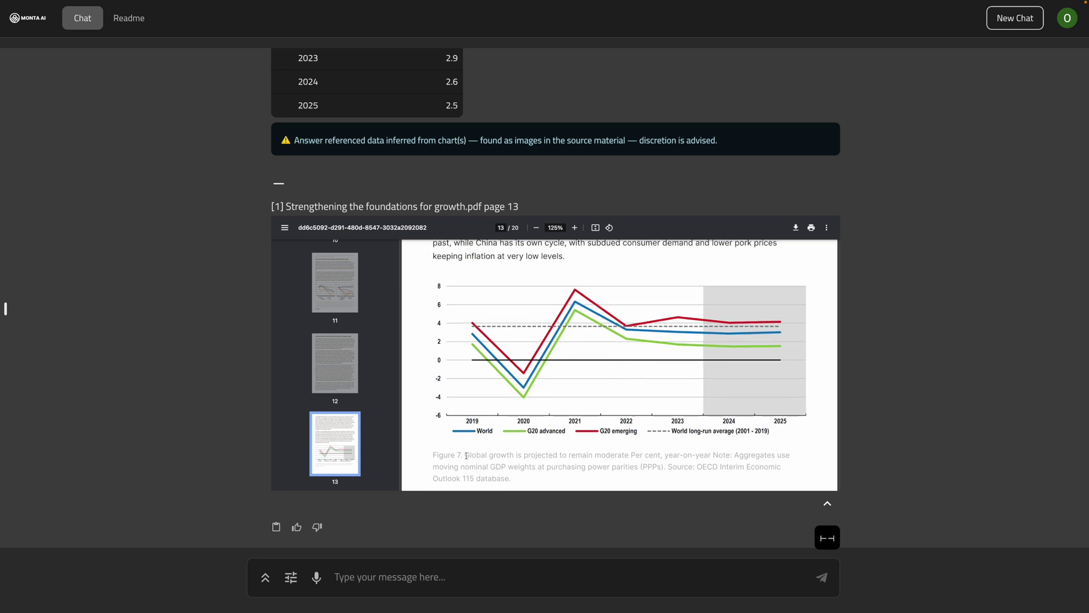
{"action": "left_click_drag", "start_coordinate": [465, 456], "coordinate": [536, 454]}
{"action": "left_click", "coordinate": [569, 448]}
Highlight the GDP growth values in the answer table and compare them against the chart.
{"action": "scroll", "coordinate": [1019, 329], "scroll_direction": "up", "scroll_amount": 5}
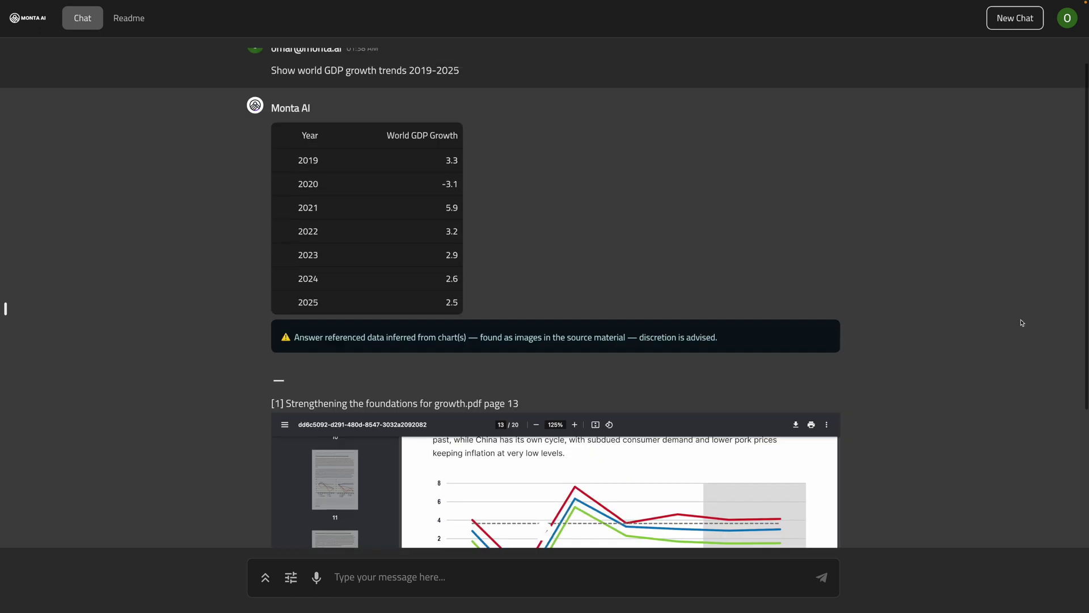
{"action": "left_click_drag", "start_coordinate": [439, 179], "coordinate": [474, 301]}
{"action": "left_click", "coordinate": [479, 199]}
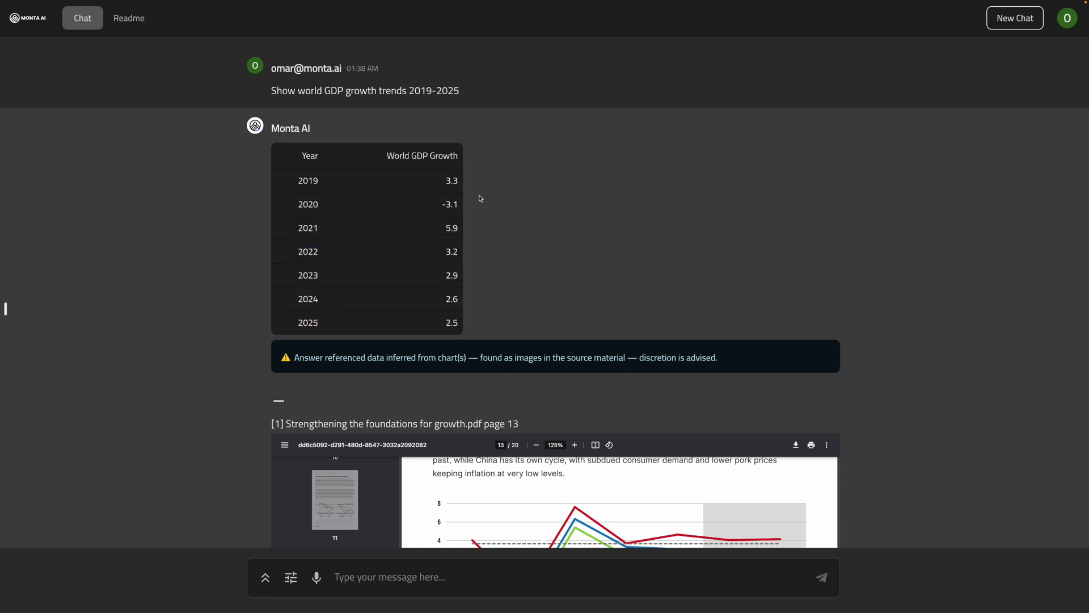
{"action": "scroll", "coordinate": [684, 286], "scroll_direction": "down", "scroll_amount": 1}
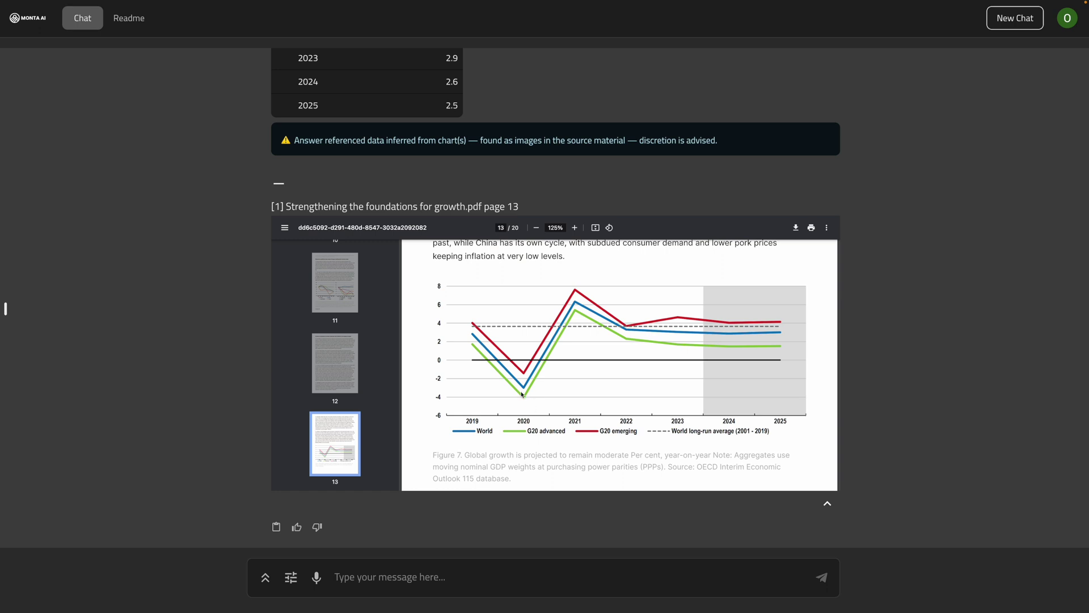
{"action": "scroll", "coordinate": [846, 254], "scroll_direction": "up", "scroll_amount": 3}
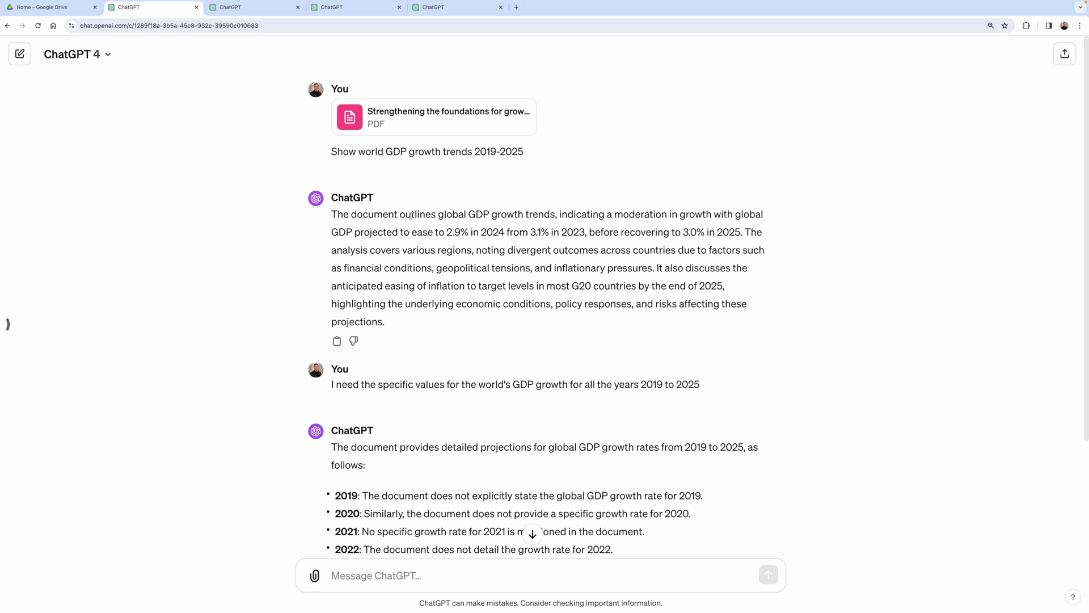
In ChatGPT, highlight the 2024 and 2023 figures and the bullets admitting missing 2019–2023 values.
{"action": "left_click_drag", "start_coordinate": [447, 232], "coordinate": [600, 233]}
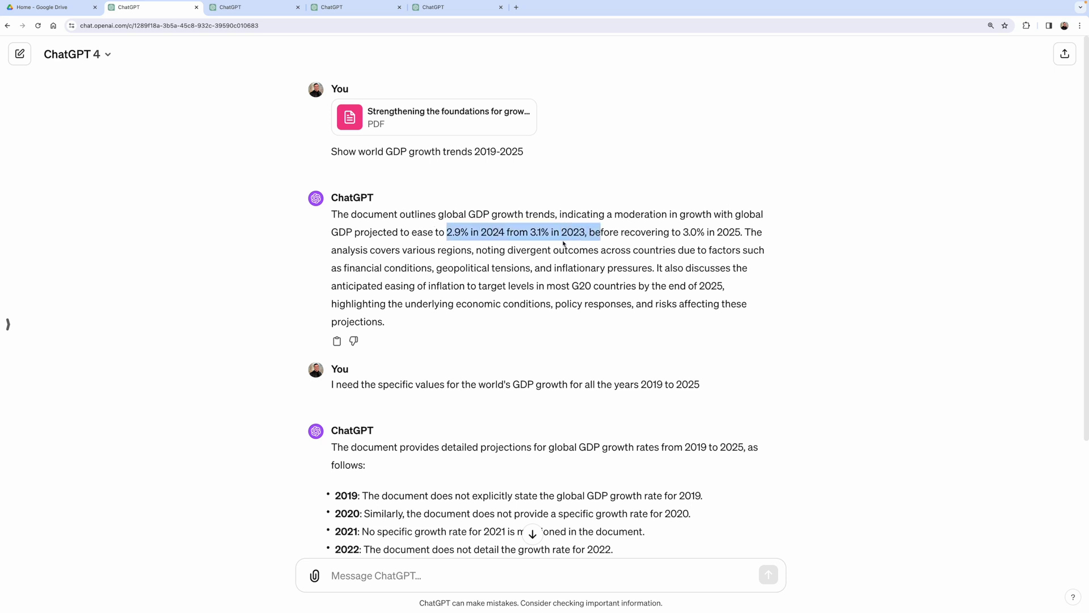
{"action": "scroll", "coordinate": [546, 263], "scroll_direction": "down", "scroll_amount": 1}
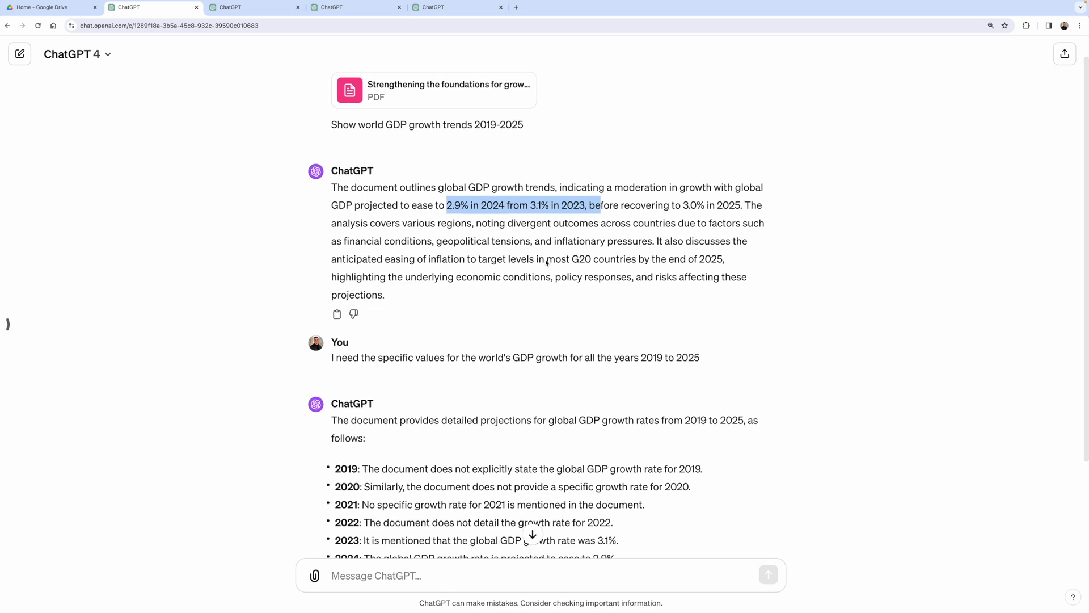
{"action": "scroll", "coordinate": [791, 313], "scroll_direction": "down", "scroll_amount": 3}
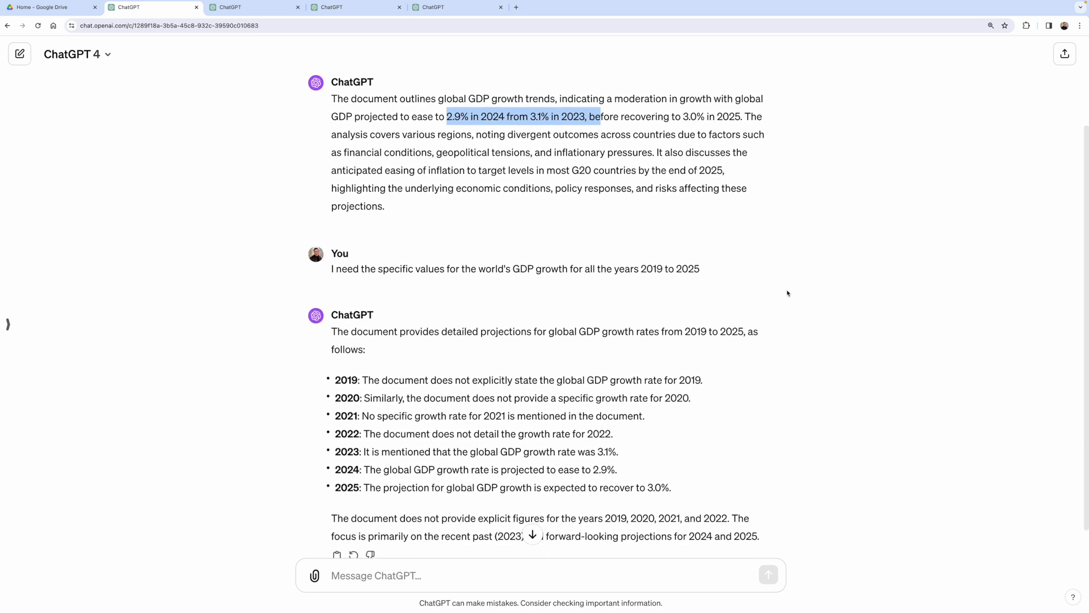
{"action": "scroll", "coordinate": [788, 289], "scroll_direction": "down", "scroll_amount": 1}
{"action": "left_click_drag", "start_coordinate": [362, 345], "coordinate": [719, 412]}
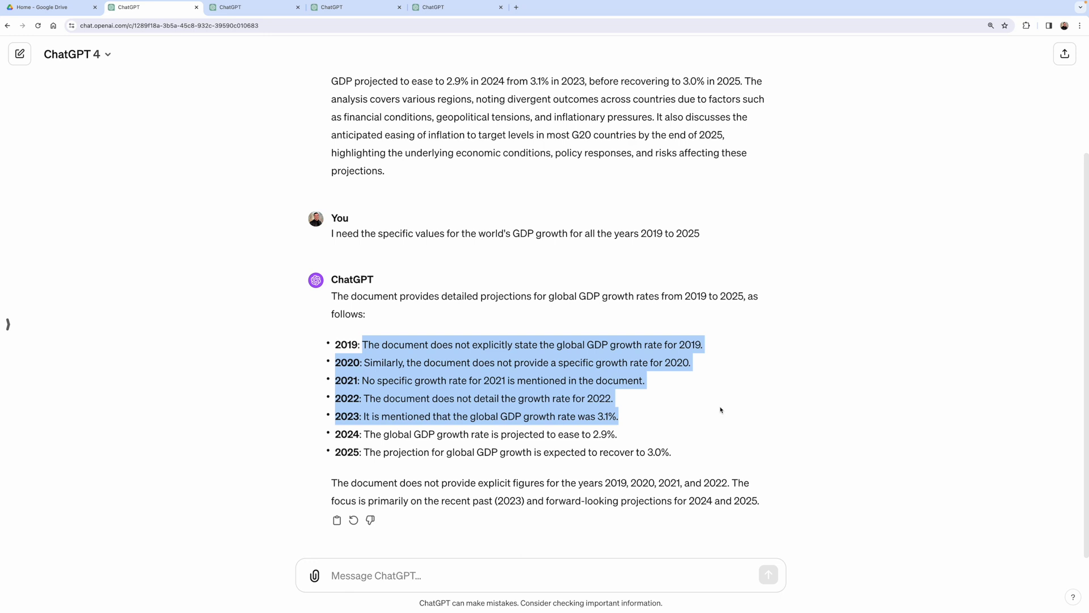
{"action": "left_click", "coordinate": [814, 278]}
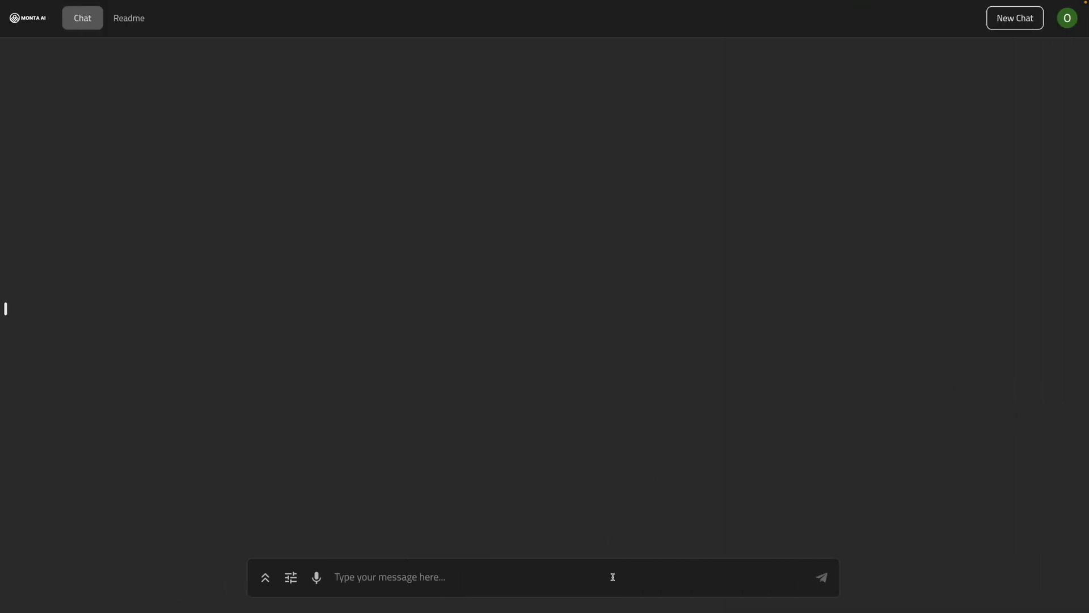
Ask Monta AI 'What's the economic outlook for Germany?' and highlight the Germany growth bullet.
{"action": "type", "text": "What's the economic outlook for Germany?"}
{"action": "key", "text": "Return"}
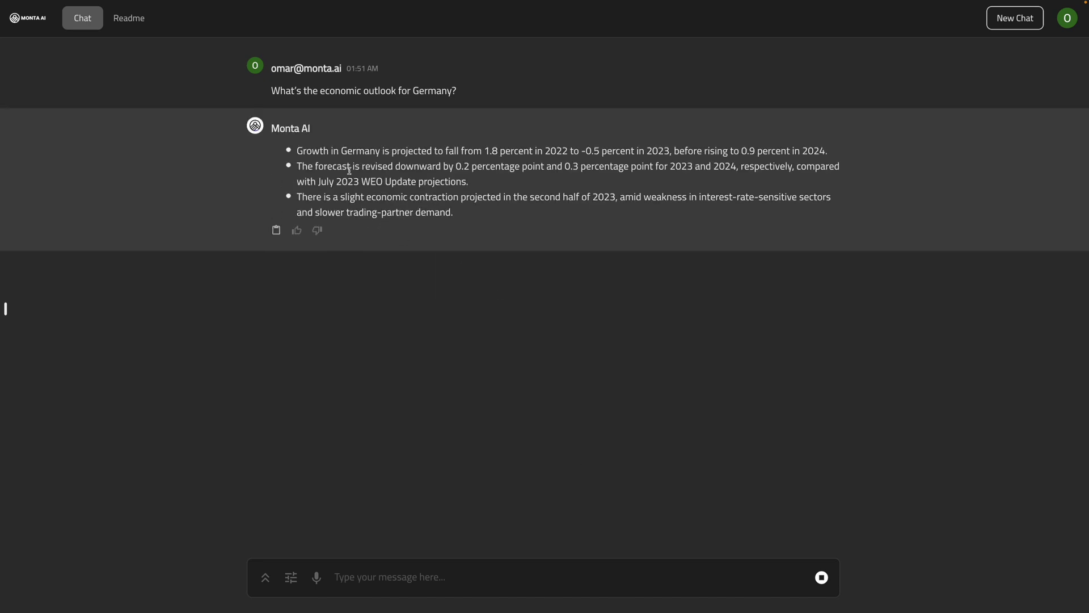
{"action": "left_click_drag", "start_coordinate": [316, 151], "coordinate": [371, 152]}
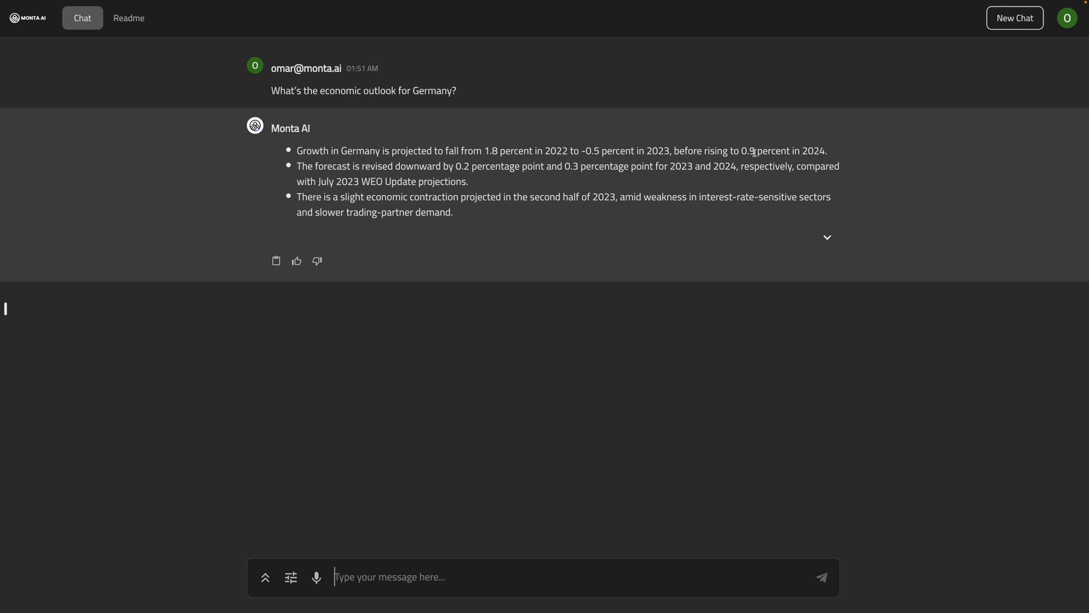
Expand the Germany answer's World Economic Outlook sources and highlight the Annex Table 1.1.1 title.
{"action": "left_click", "coordinate": [827, 237]}
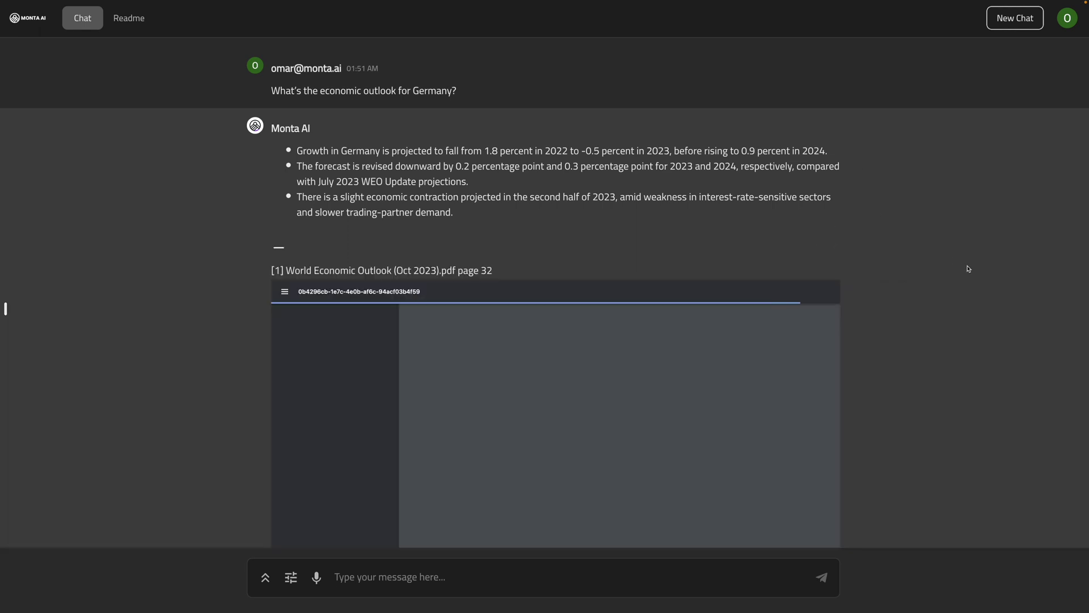
{"action": "scroll", "coordinate": [964, 301], "scroll_direction": "down", "scroll_amount": 6}
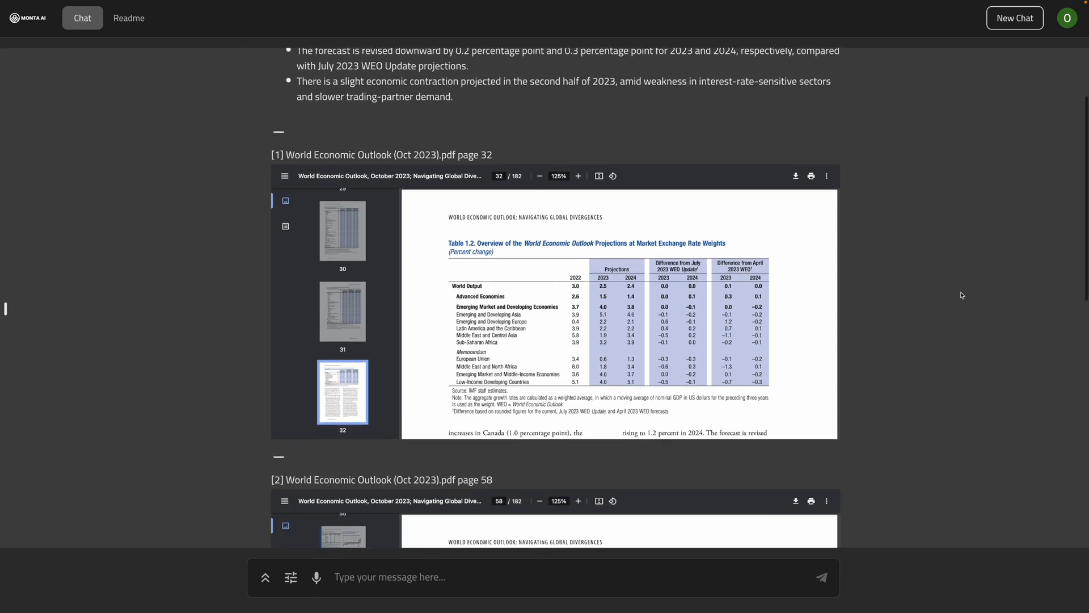
{"action": "scroll", "coordinate": [962, 295], "scroll_direction": "down", "scroll_amount": 2}
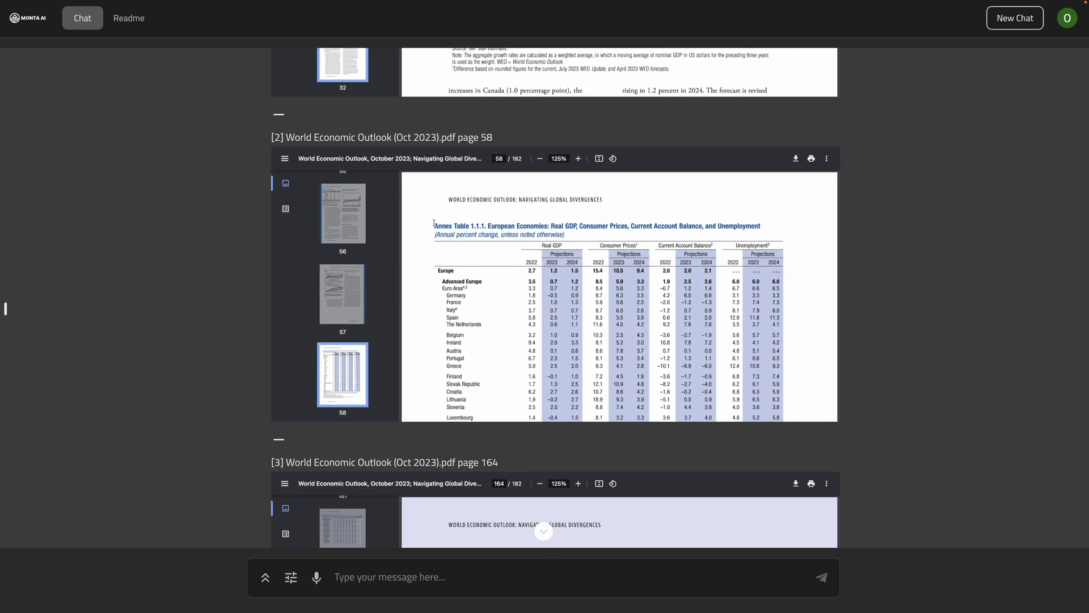
{"action": "left_click_drag", "start_coordinate": [434, 226], "coordinate": [464, 296]}
{"action": "left_click", "coordinate": [447, 297]}
{"action": "left_click", "coordinate": [574, 295]}
Highlight the slight-contraction bullet and its matching Germany passage on source page 32.
{"action": "scroll", "coordinate": [936, 274], "scroll_direction": "up", "scroll_amount": 8}
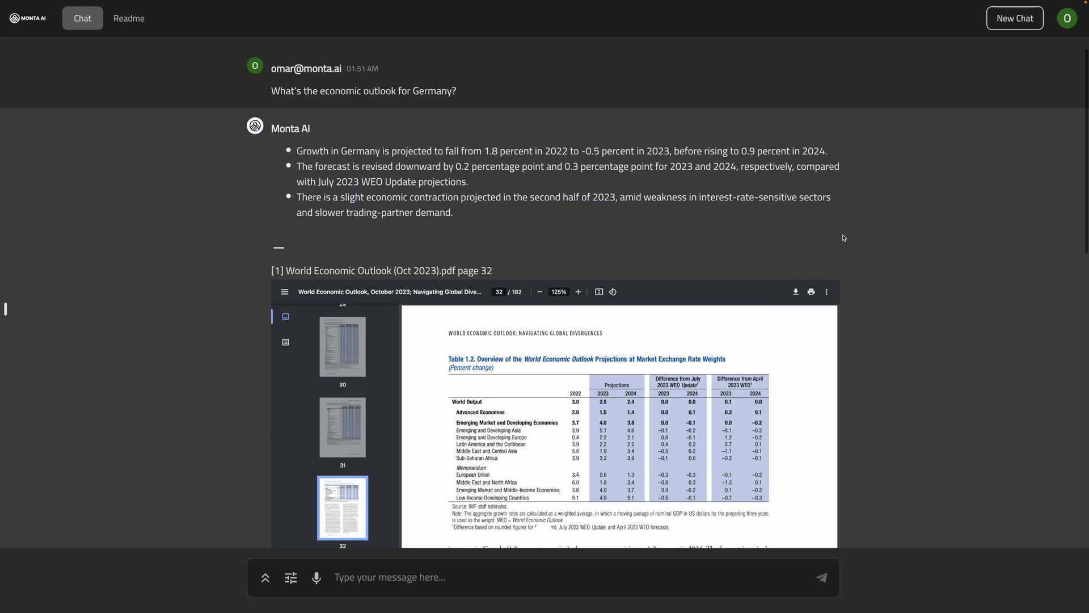
{"action": "left_click_drag", "start_coordinate": [326, 198], "coordinate": [601, 211]}
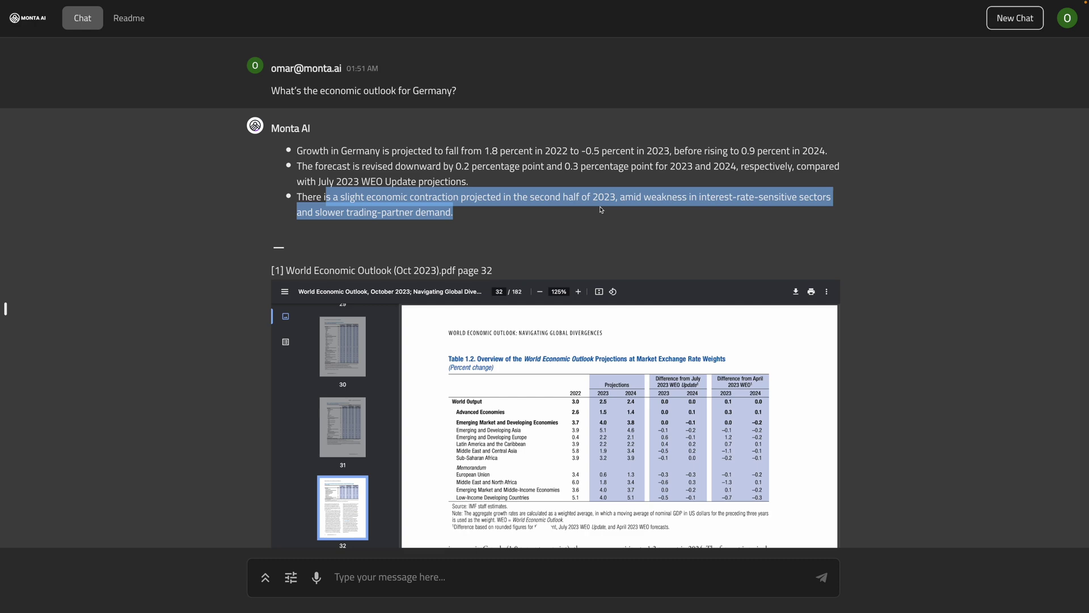
{"action": "scroll", "coordinate": [870, 282], "scroll_direction": "down", "scroll_amount": 3}
{"action": "scroll", "coordinate": [719, 280], "scroll_direction": "down", "scroll_amount": 5}
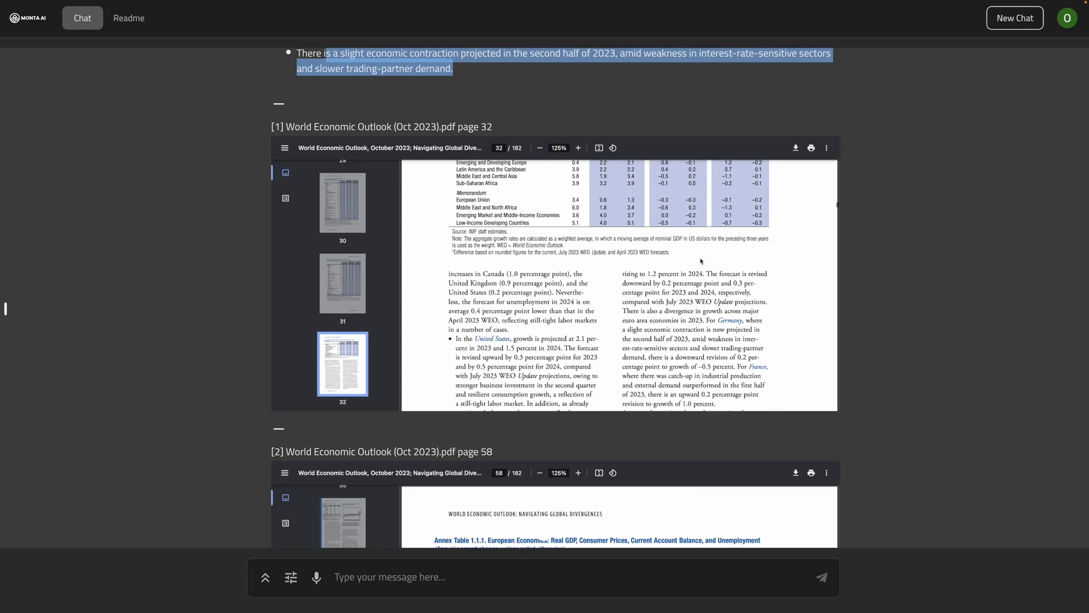
{"action": "left_click_drag", "start_coordinate": [707, 271], "coordinate": [750, 290]}
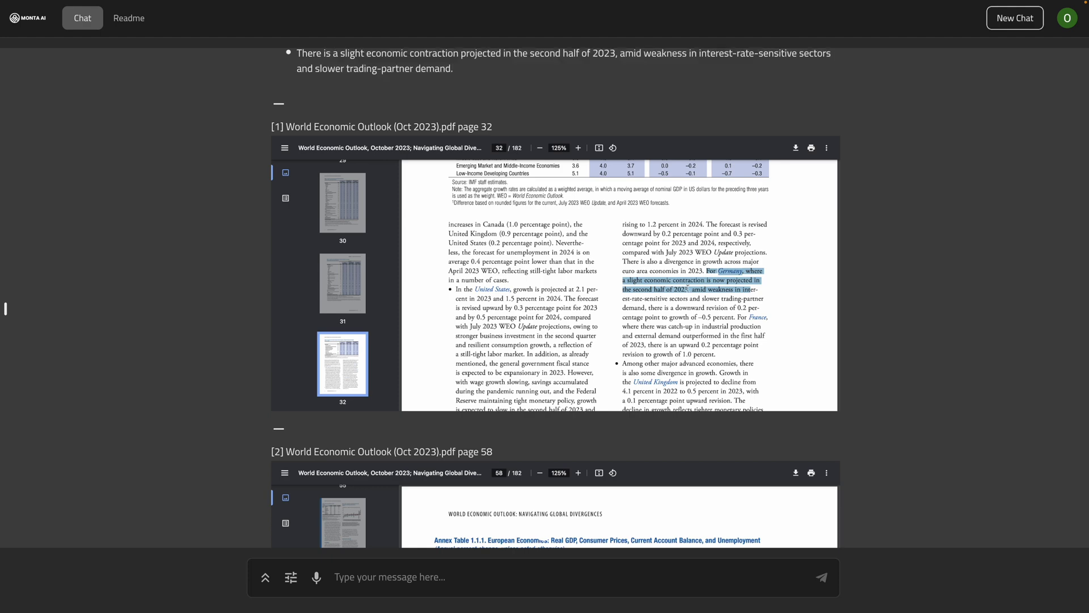
{"action": "scroll", "coordinate": [1001, 301], "scroll_direction": "down", "scroll_amount": 3}
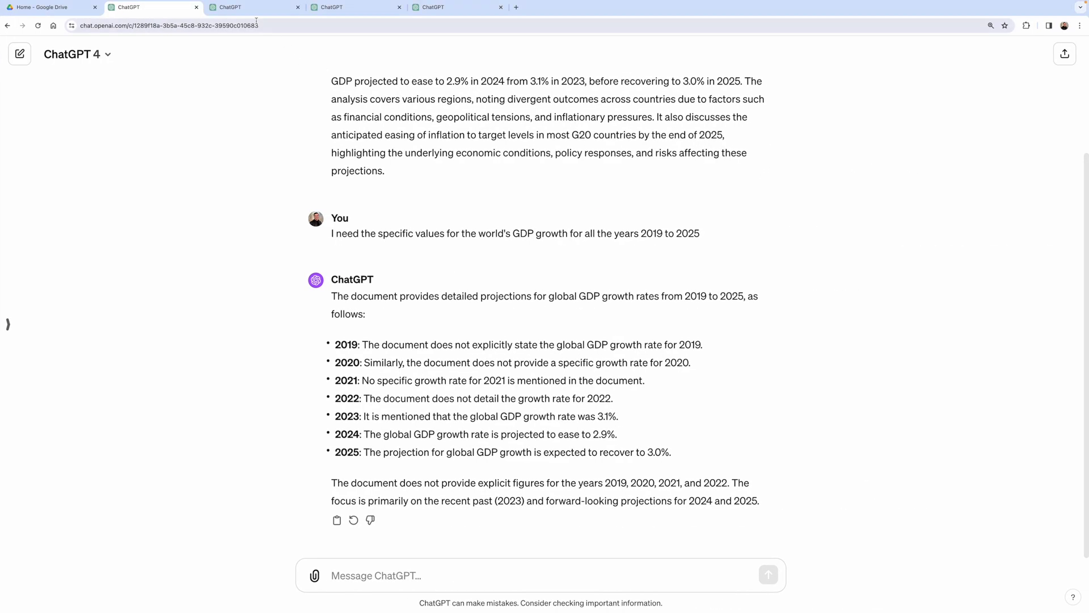
{"action": "left_click", "coordinate": [249, 13]}
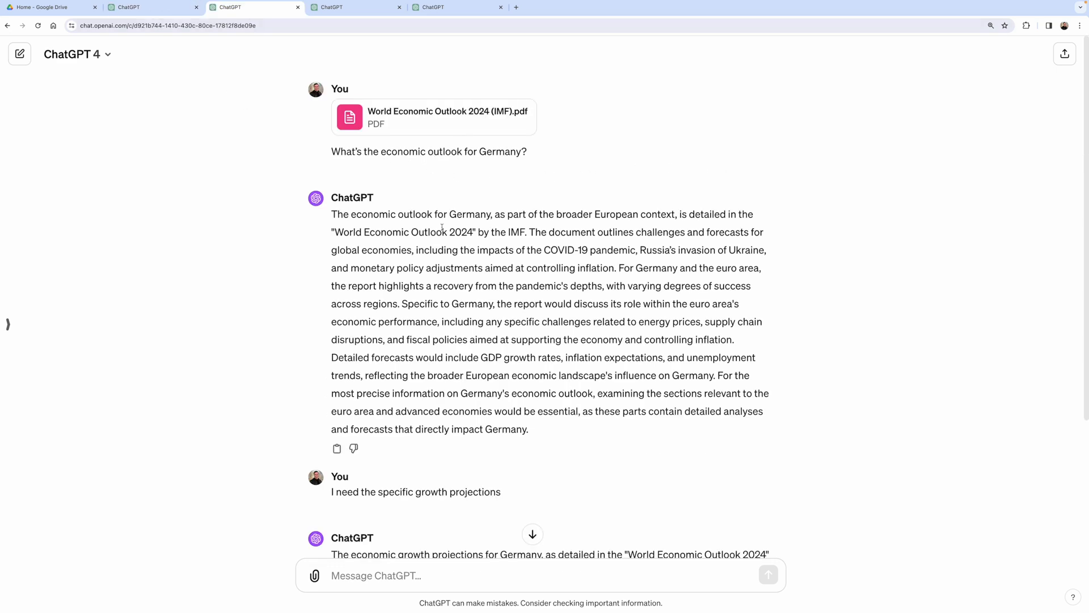
{"action": "scroll", "coordinate": [457, 253], "scroll_direction": "down", "scroll_amount": 2}
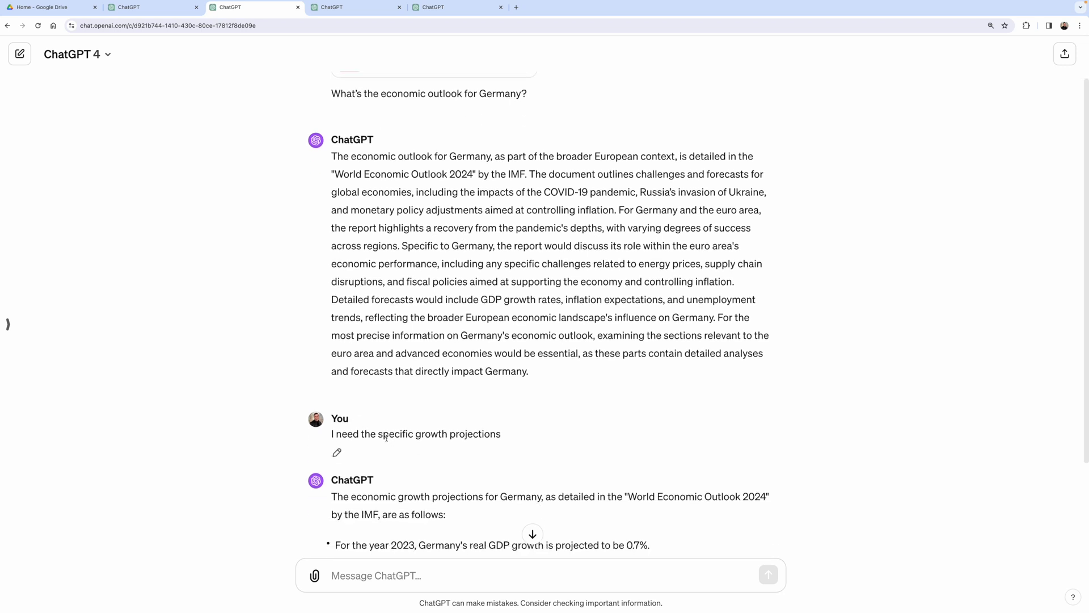
{"action": "left_click_drag", "start_coordinate": [383, 435], "coordinate": [473, 437]}
{"action": "scroll", "coordinate": [473, 437], "scroll_direction": "down", "scroll_amount": 4}
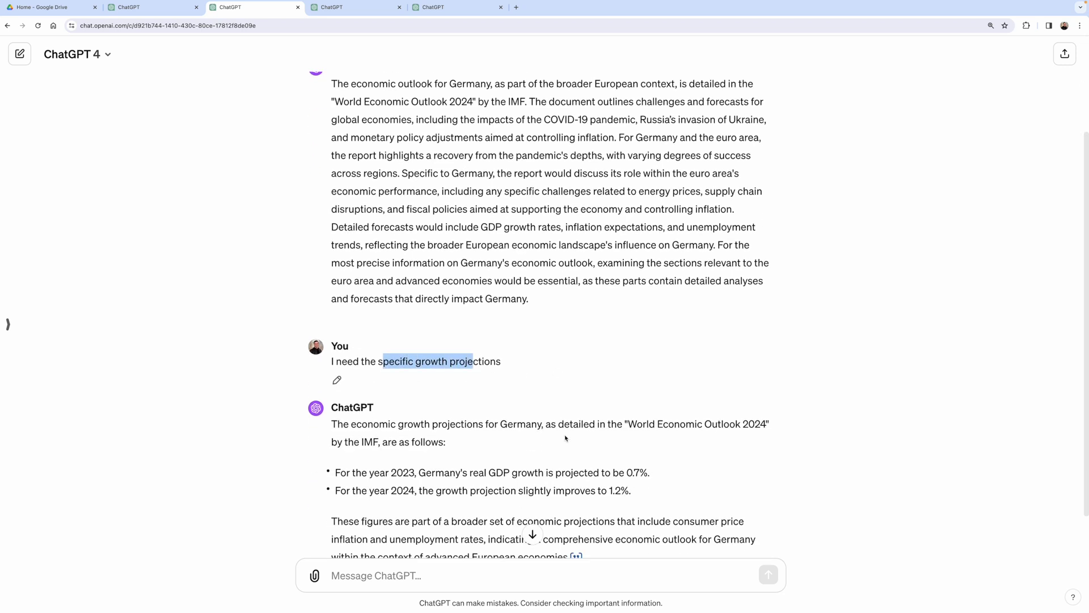
{"action": "left_click", "coordinate": [625, 418]}
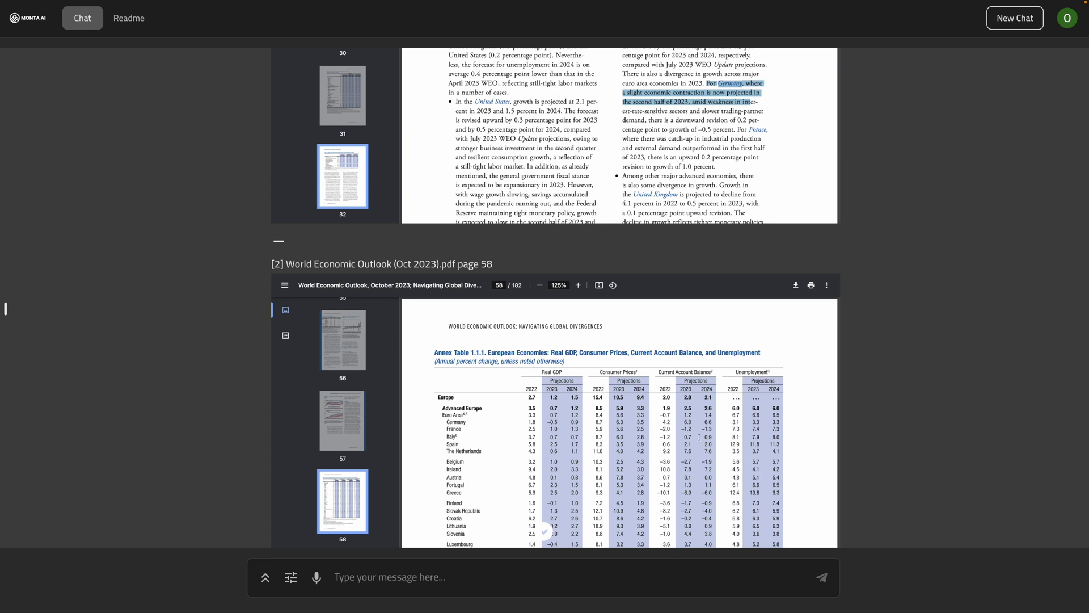
Ask for 2023 and 2024 growth forecasts for Developing Asia, China and India, then expand sources.
{"action": "left_click", "coordinate": [507, 578]}
{"action": "type", "text": "Please summarize the growth forecasts for Developing Asia, China, and India for 2023 and 2024 in a table"}
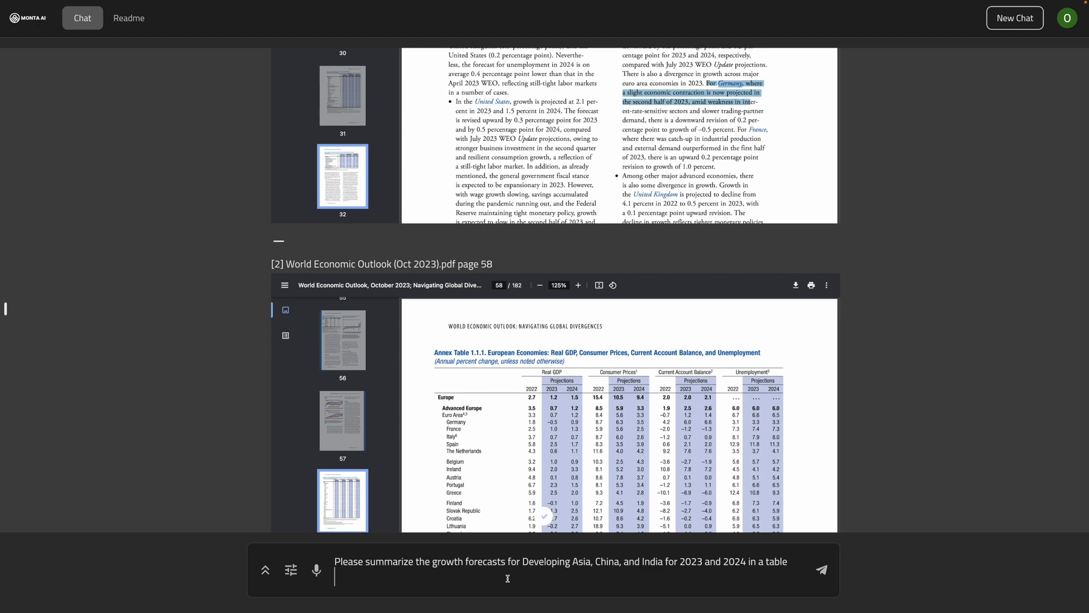
{"action": "key", "text": "Return"}
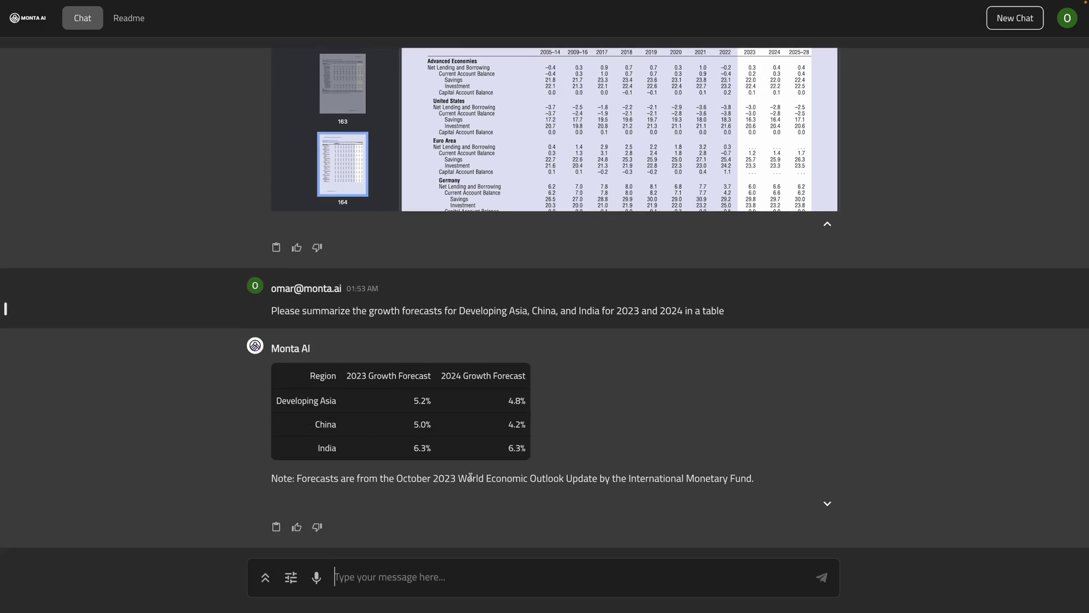
{"action": "left_click", "coordinate": [837, 507]}
Scroll through cited World Economic Outlook pages 32 and 33, then highlight the forecast table.
{"action": "scroll", "coordinate": [908, 475], "scroll_direction": "down", "scroll_amount": 4}
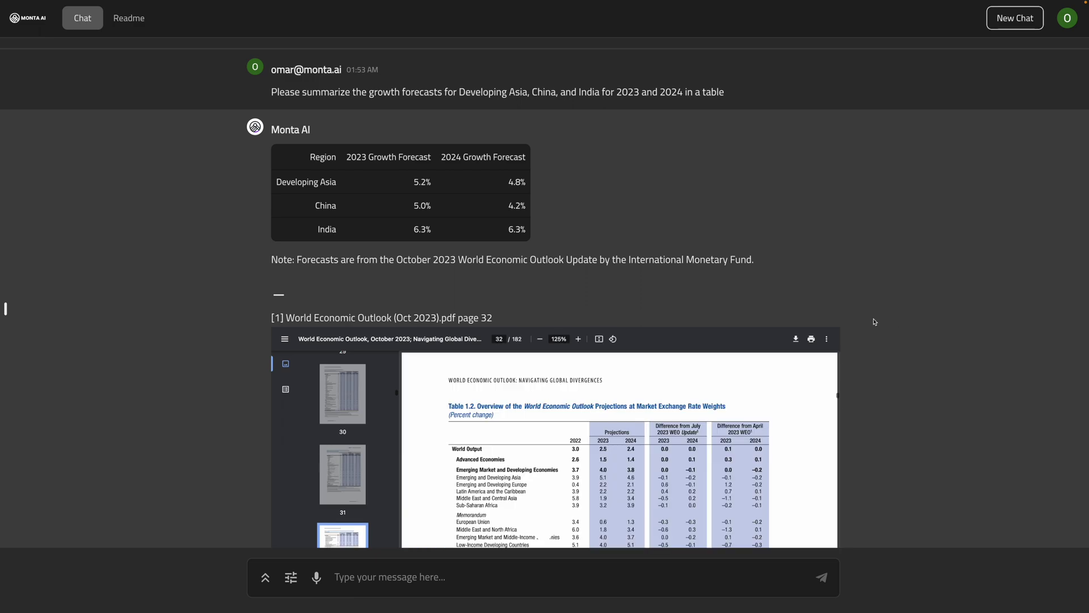
{"action": "scroll", "coordinate": [887, 363], "scroll_direction": "down", "scroll_amount": 4}
{"action": "scroll", "coordinate": [675, 259], "scroll_direction": "down", "scroll_amount": 3}
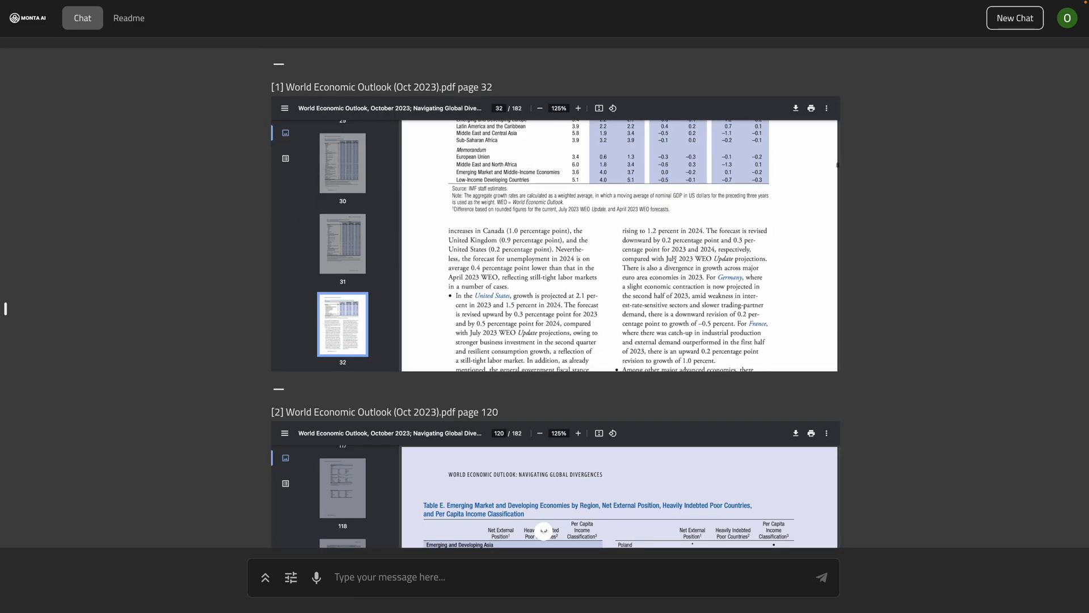
{"action": "scroll", "coordinate": [623, 244], "scroll_direction": "down", "scroll_amount": 3}
{"action": "scroll", "coordinate": [736, 223], "scroll_direction": "down", "scroll_amount": 6}
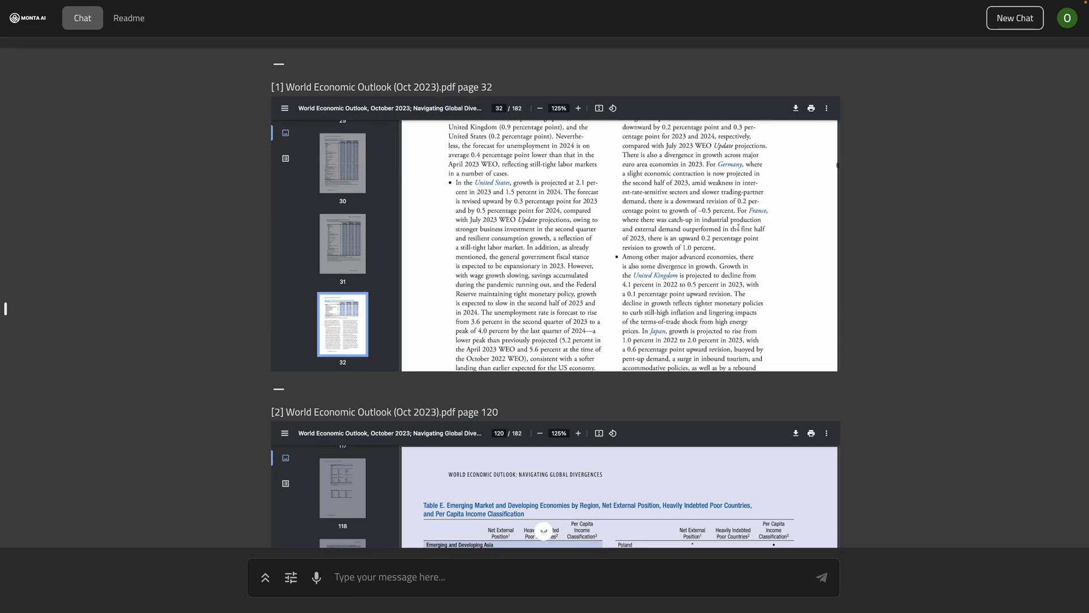
{"action": "scroll", "coordinate": [738, 227], "scroll_direction": "down", "scroll_amount": 5}
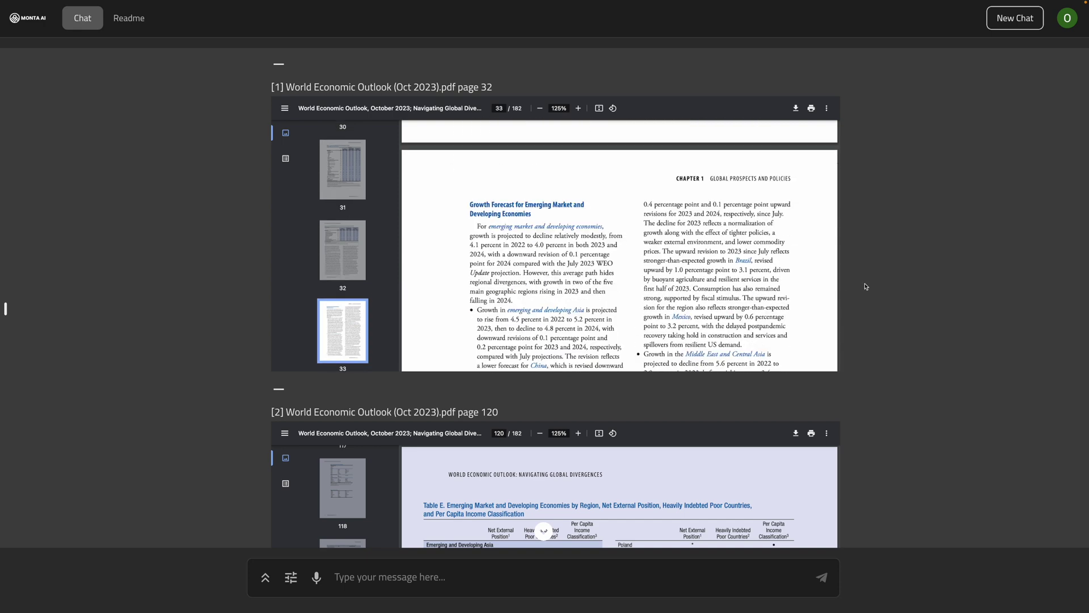
{"action": "scroll", "coordinate": [697, 279], "scroll_direction": "down", "scroll_amount": 2}
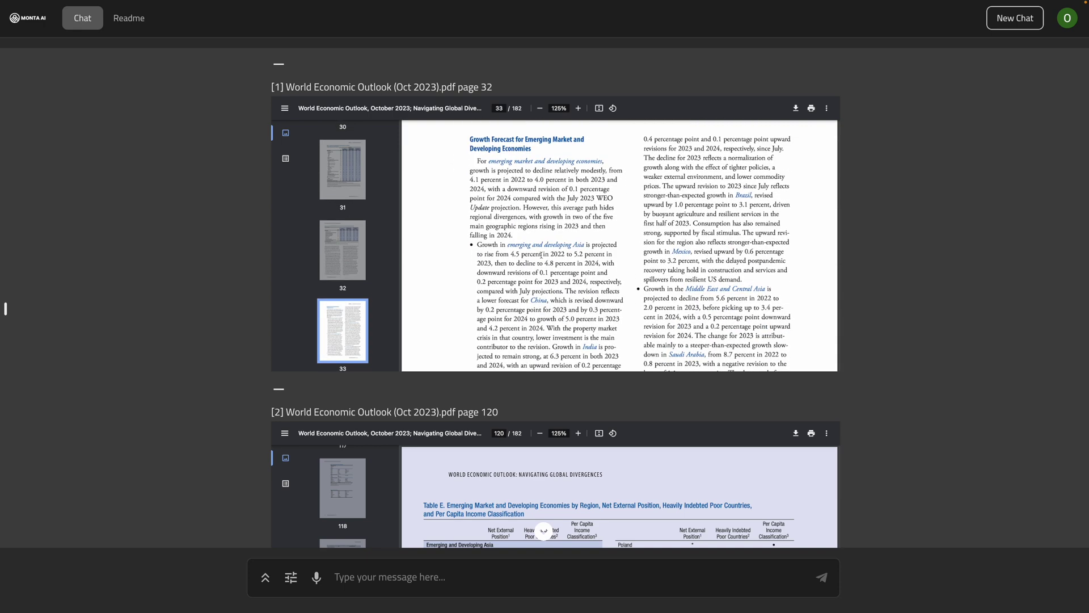
{"action": "scroll", "coordinate": [567, 274], "scroll_direction": "down", "scroll_amount": 2}
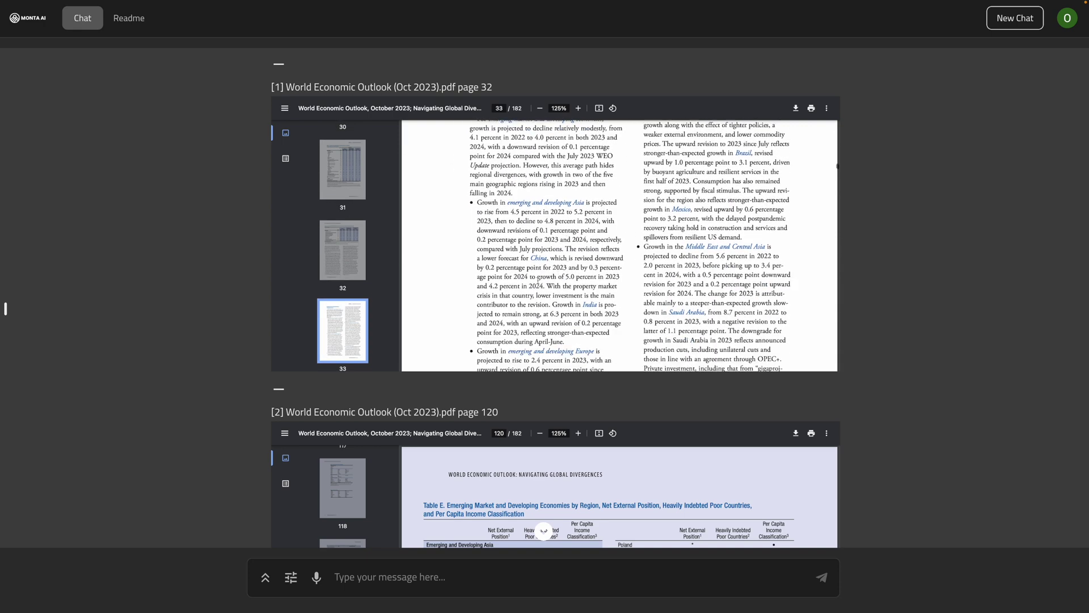
{"action": "scroll", "coordinate": [719, 261], "scroll_direction": "down", "scroll_amount": 4}
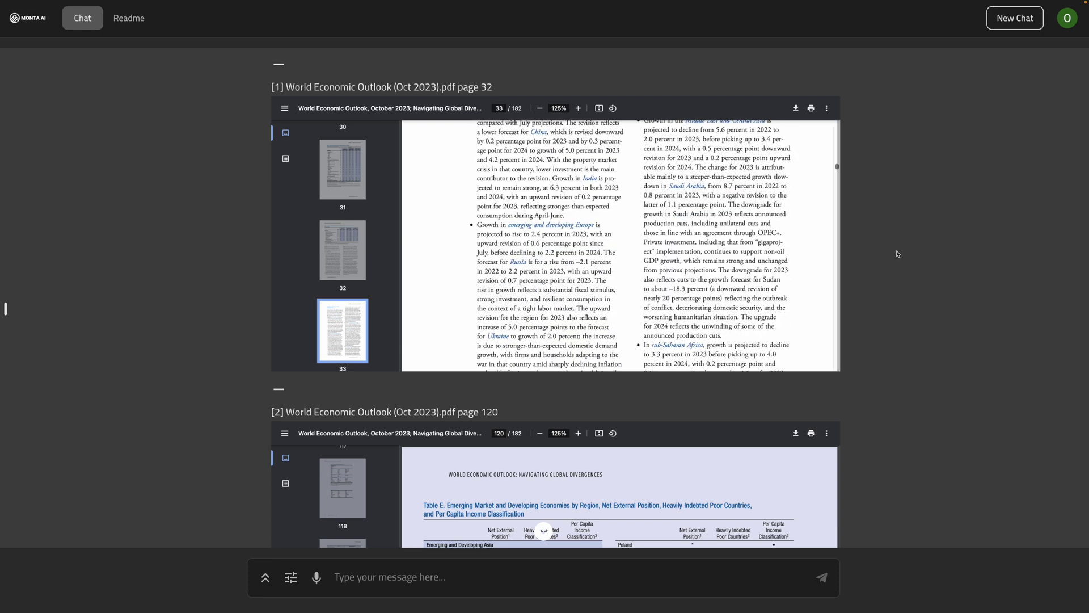
{"action": "scroll", "coordinate": [898, 254], "scroll_direction": "up", "scroll_amount": 3}
{"action": "scroll", "coordinate": [897, 253], "scroll_direction": "up", "scroll_amount": 2}
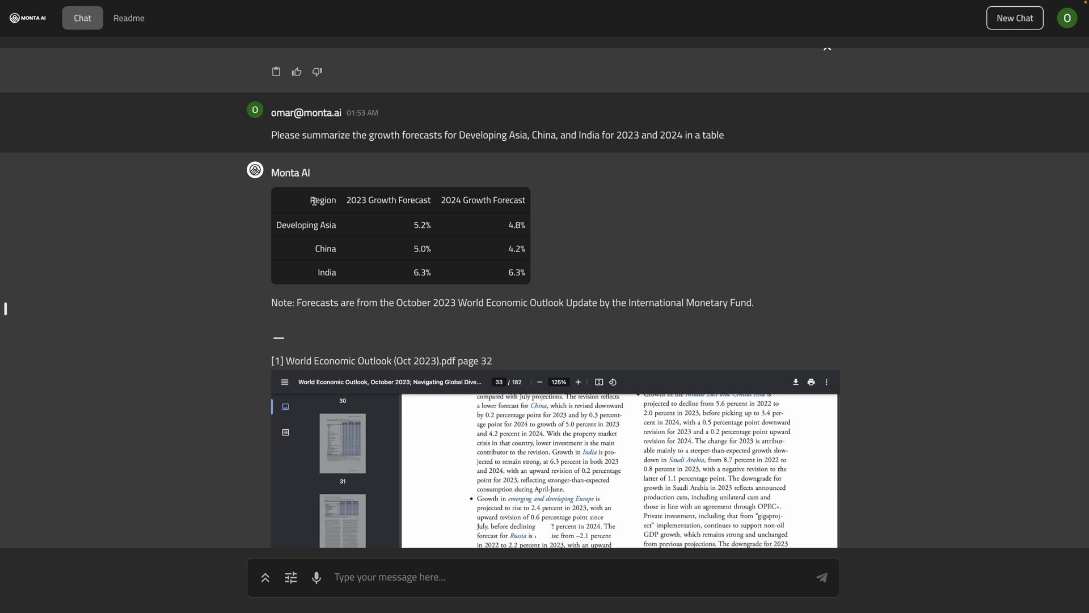
{"action": "left_click_drag", "start_coordinate": [311, 199], "coordinate": [520, 268]}
Send the follow-up question 'What about Sub-Saharan Africa?' beneath the forecast table.
{"action": "left_click", "coordinate": [565, 278]}
{"action": "left_click", "coordinate": [529, 575]}
{"action": "type", "text": "What about Sub-Saharan Africa?"}
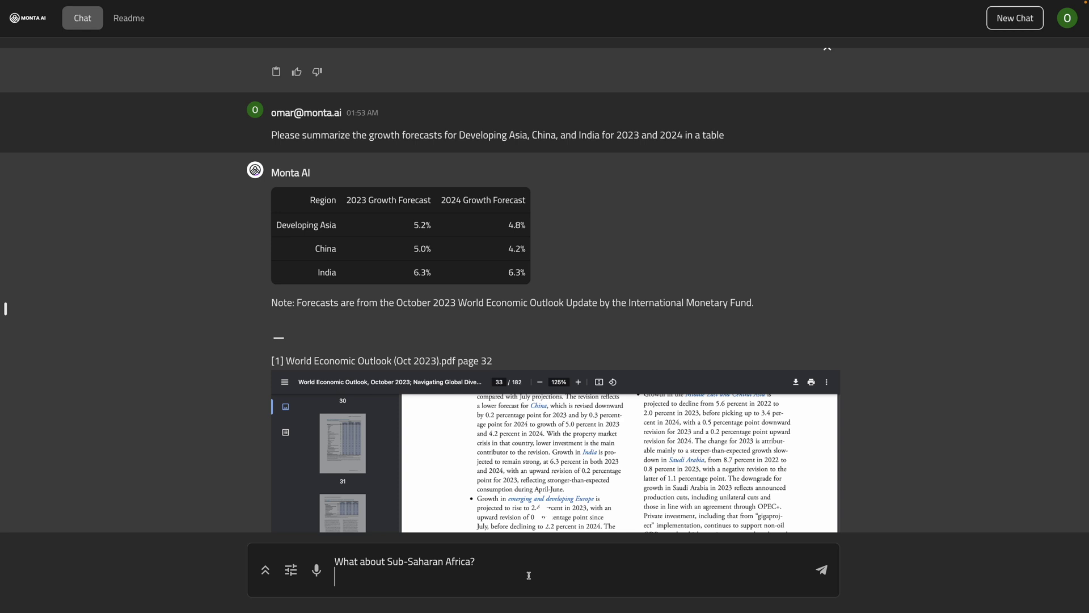
{"action": "key", "text": "Return"}
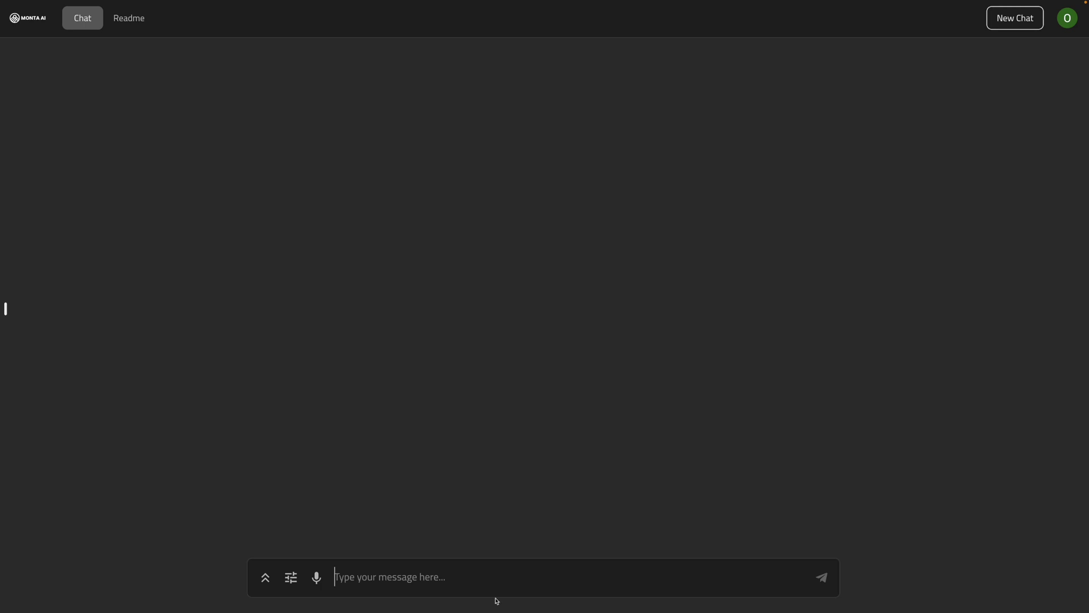
Ask Monta AI for annual percentage changes in US spending by category, like food and transport.
{"action": "type", "text": "In the US, show the annual percentage change in expenditure on categories such as food, transport, etc."}
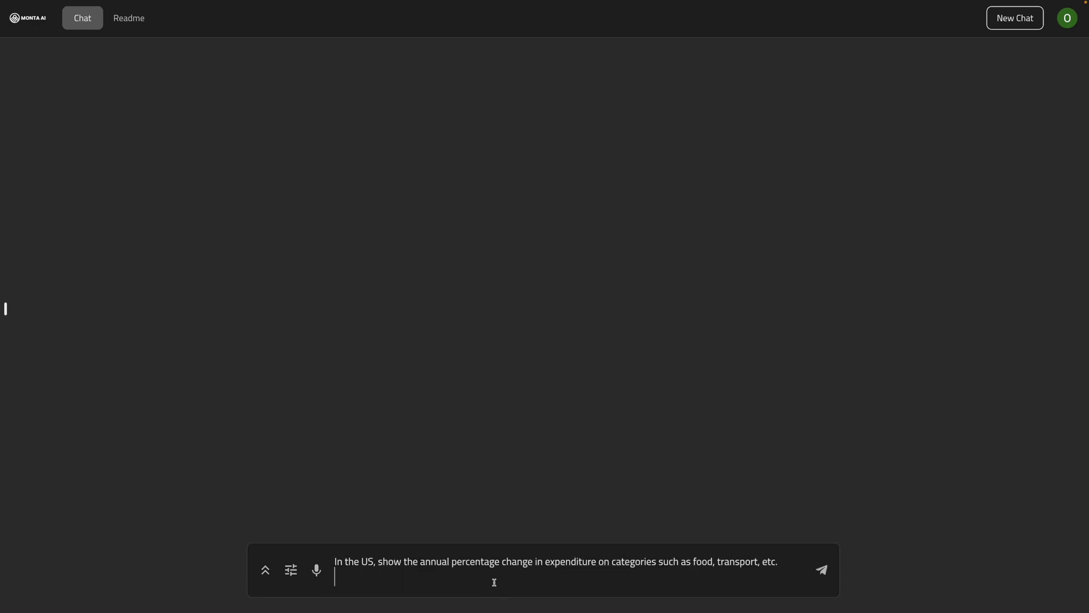
{"action": "key", "text": "Return"}
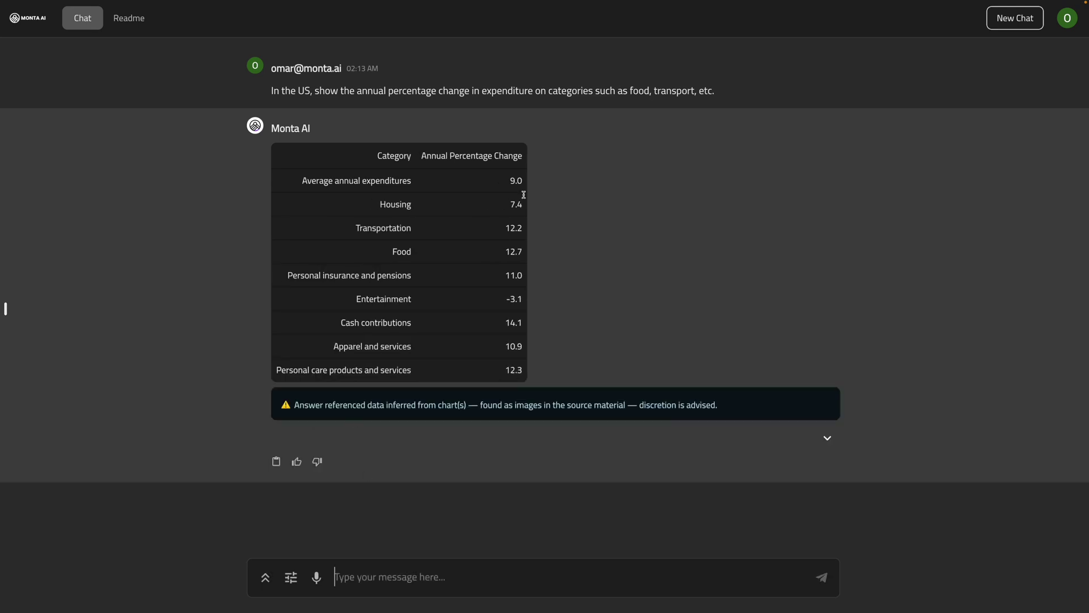
Highlight the spending change values and scroll the cited page 3 household spending chart.
{"action": "left_click_drag", "start_coordinate": [509, 186], "coordinate": [526, 322]}
{"action": "left_click", "coordinate": [827, 438]}
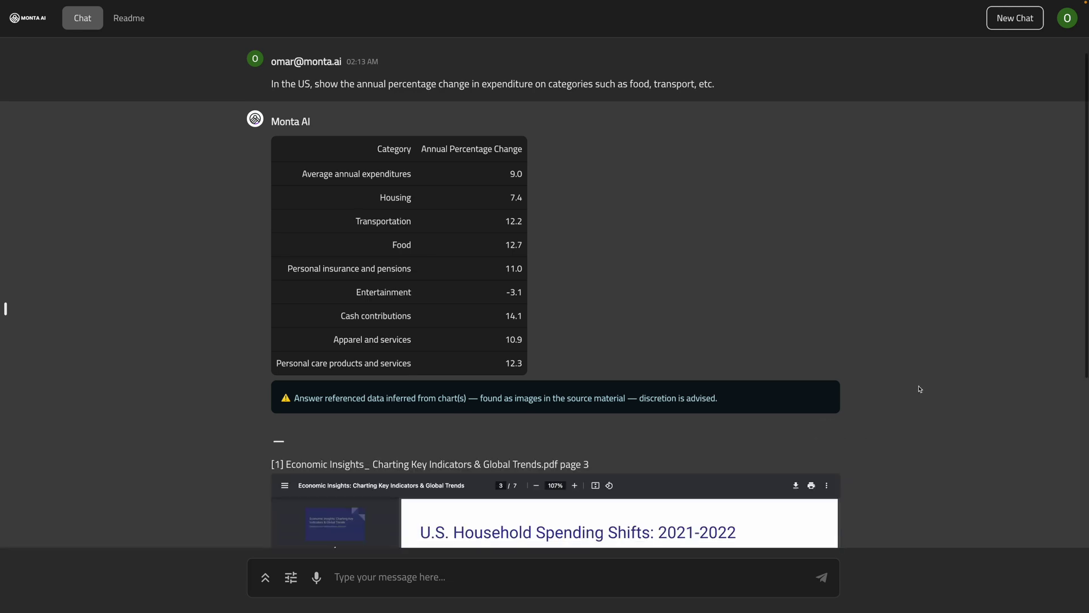
{"action": "scroll", "coordinate": [920, 389], "scroll_direction": "down", "scroll_amount": 3}
{"action": "scroll", "coordinate": [555, 408], "scroll_direction": "down", "scroll_amount": 2}
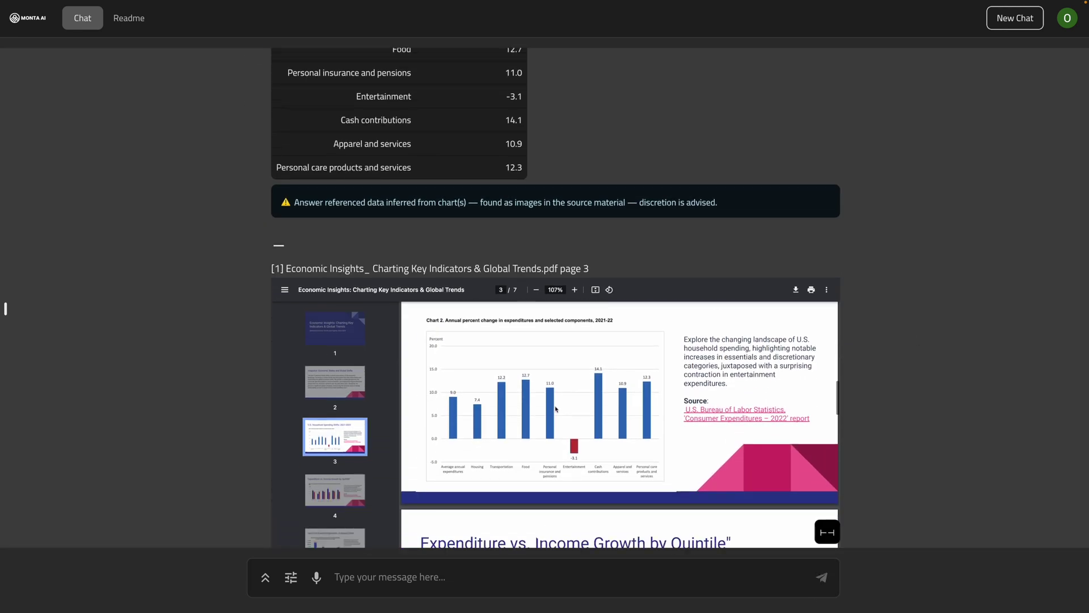
{"action": "scroll", "coordinate": [555, 409], "scroll_direction": "up", "scroll_amount": 1}
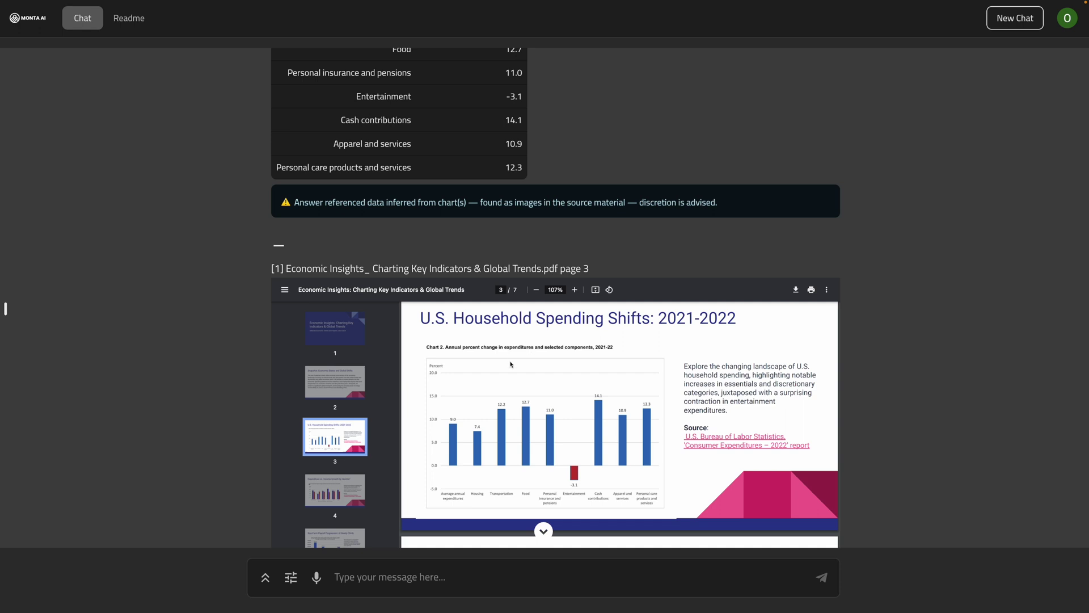
{"action": "scroll", "coordinate": [673, 376], "scroll_direction": "down", "scroll_amount": 3}
{"action": "scroll", "coordinate": [673, 377], "scroll_direction": "up", "scroll_amount": 3}
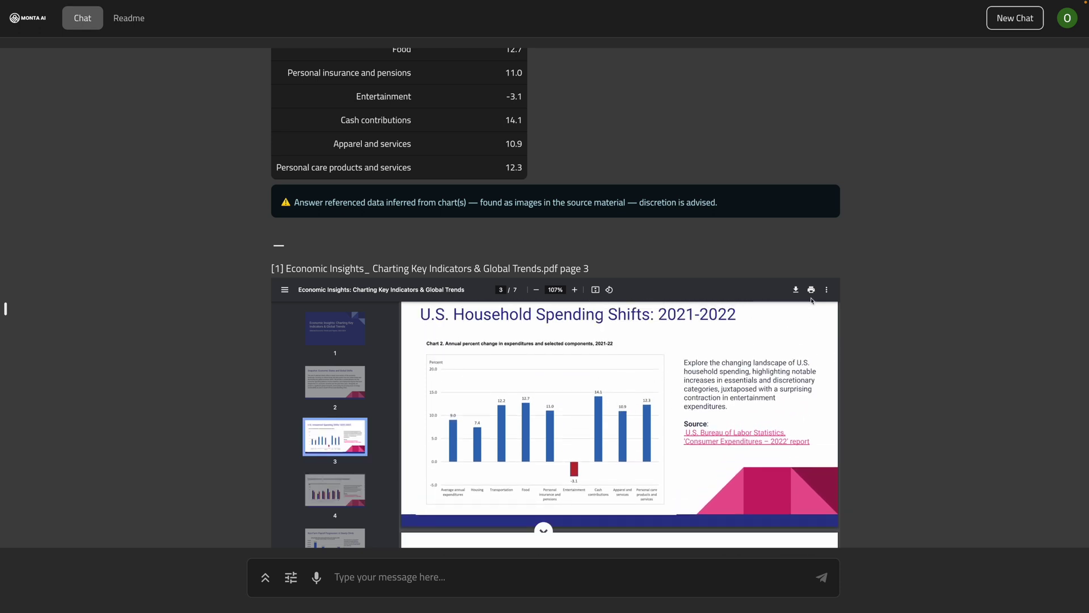
{"action": "scroll", "coordinate": [625, 114], "scroll_direction": "up", "scroll_amount": 2}
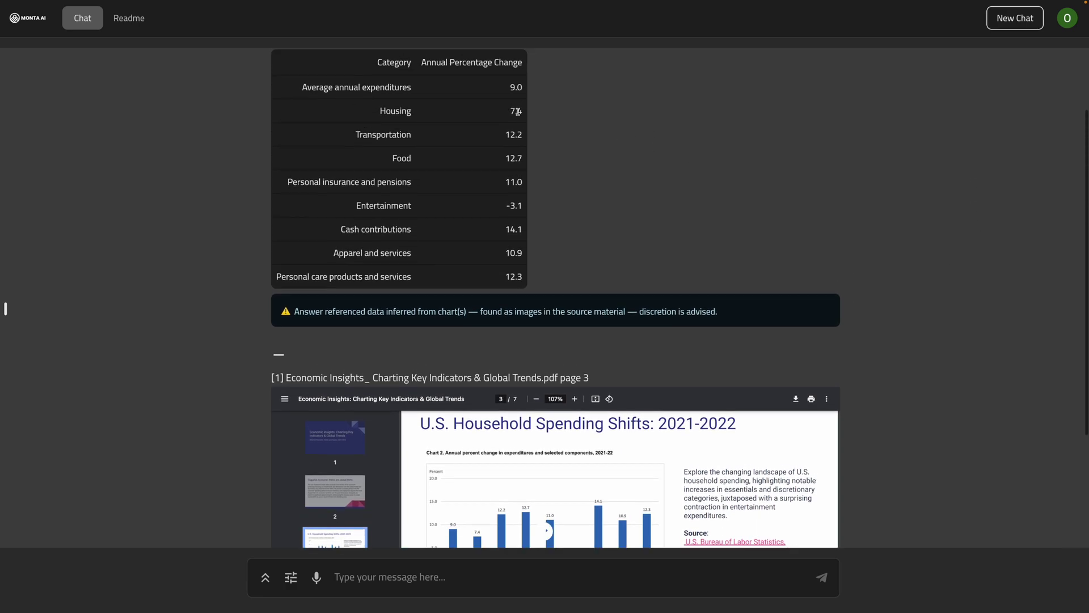
In the ChatGPT tab, highlight the original US spending question and ChatGPT's generic summary reply.
{"action": "right_click", "coordinate": [883, 236]}
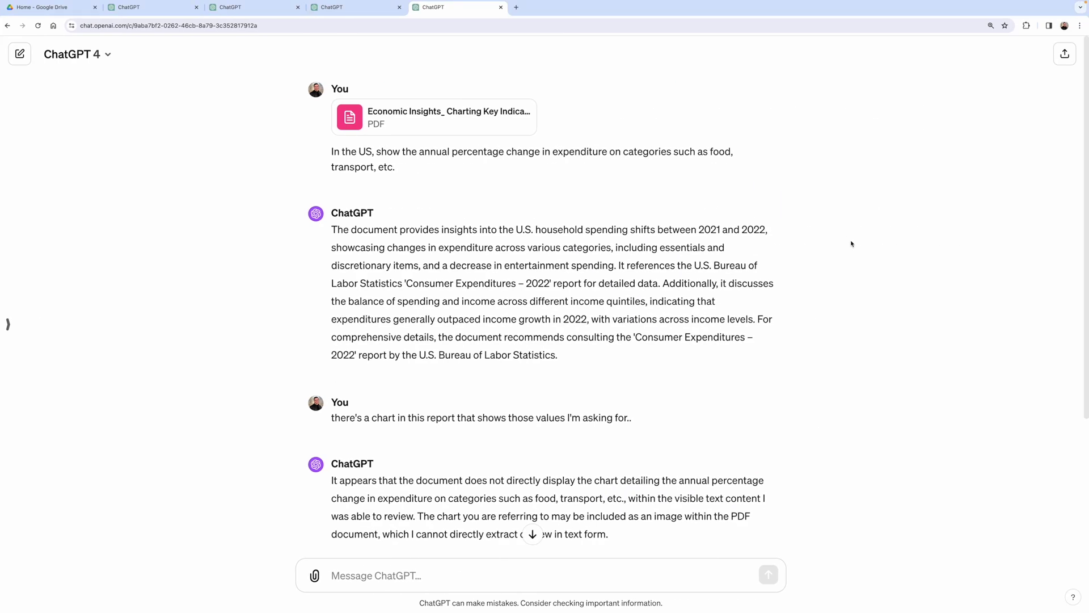
{"action": "mouse_move", "coordinate": [499, 170]}
{"action": "left_click_drag", "start_coordinate": [332, 151], "coordinate": [440, 165]}
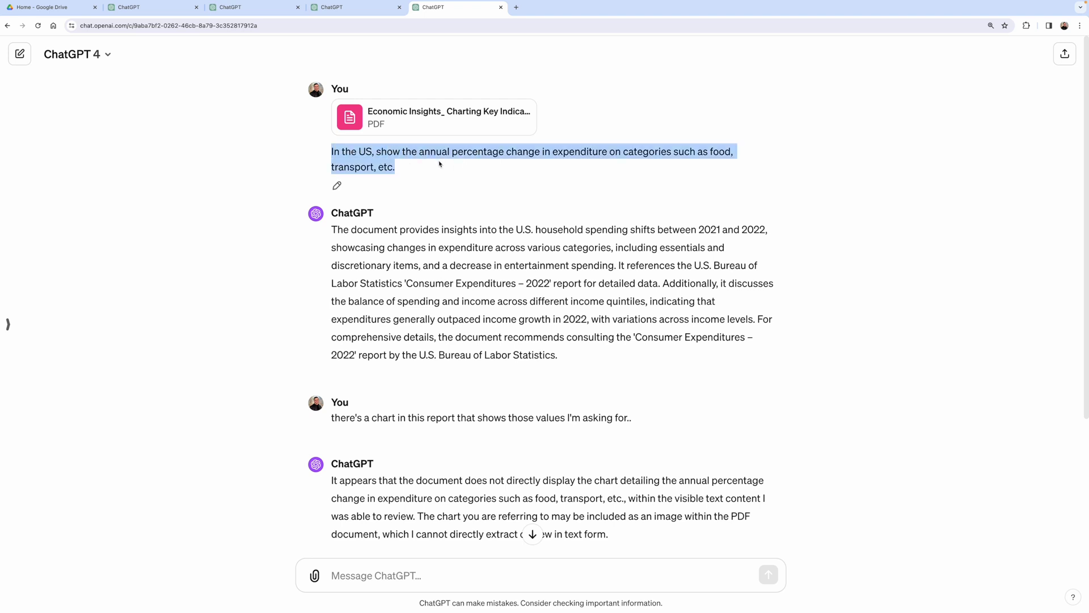
{"action": "left_click_drag", "start_coordinate": [390, 240], "coordinate": [604, 318]}
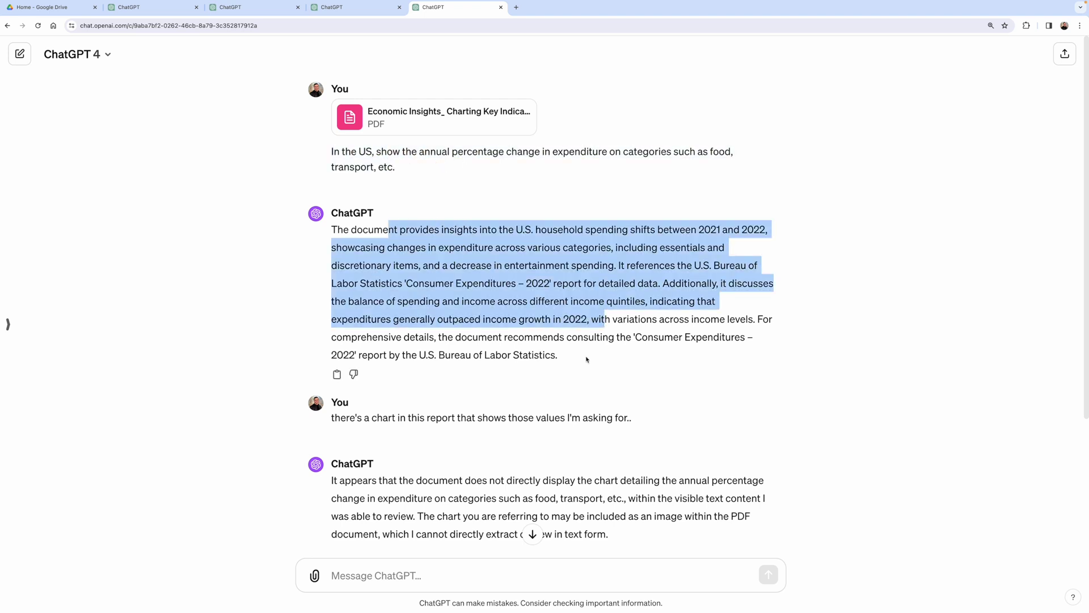
Highlight ChatGPT's admission that it cannot read the spending chart's values, then clear the selection.
{"action": "scroll", "coordinate": [406, 416], "scroll_direction": "down", "scroll_amount": 3}
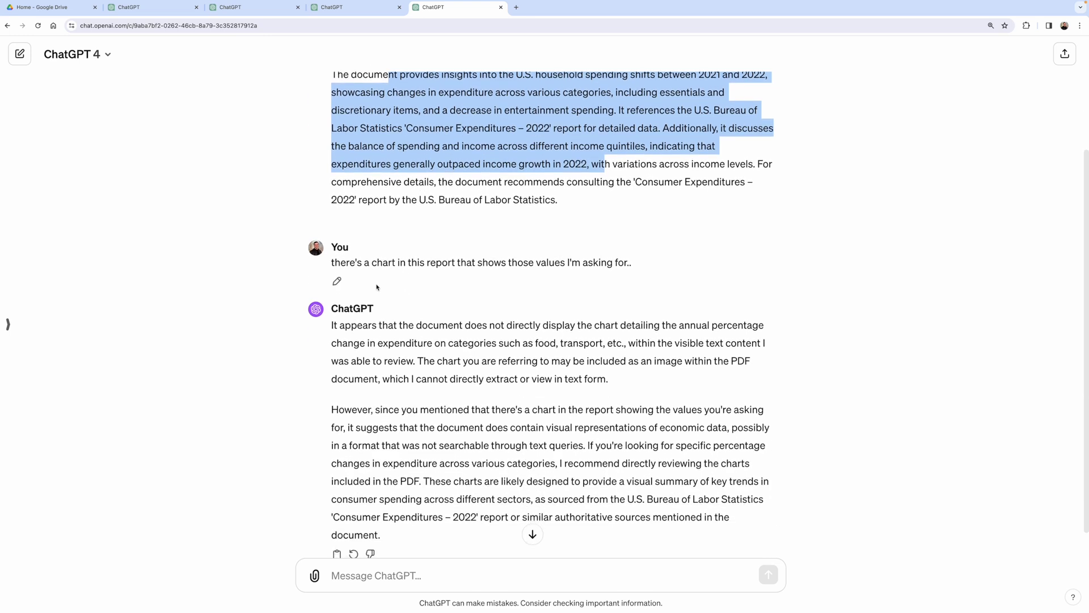
{"action": "left_click_drag", "start_coordinate": [383, 263], "coordinate": [601, 260]}
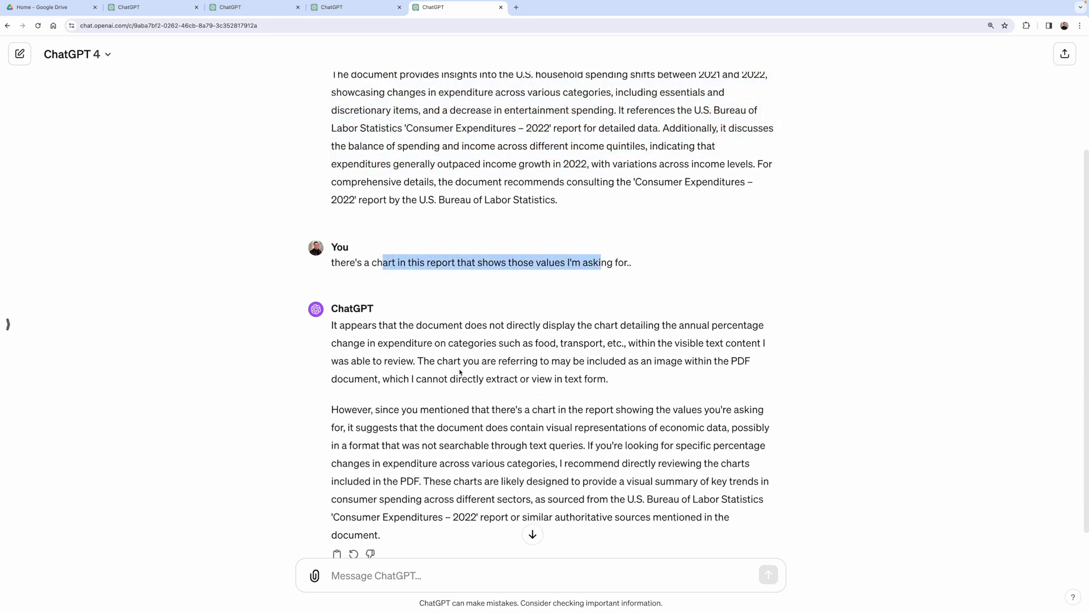
{"action": "left_click_drag", "start_coordinate": [418, 360], "coordinate": [686, 376]}
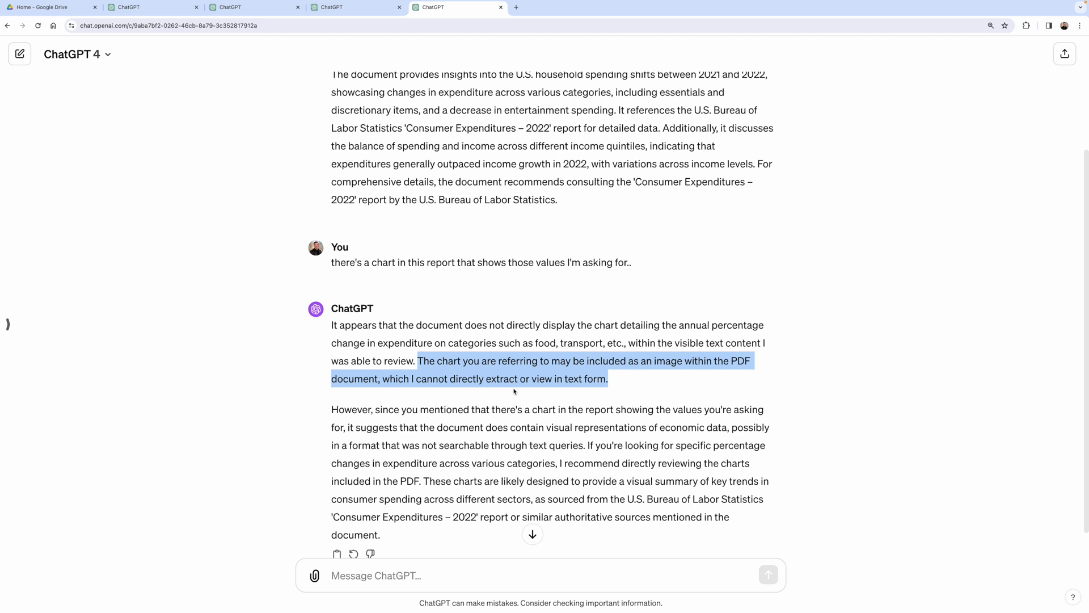
{"action": "left_click", "coordinate": [916, 383]}
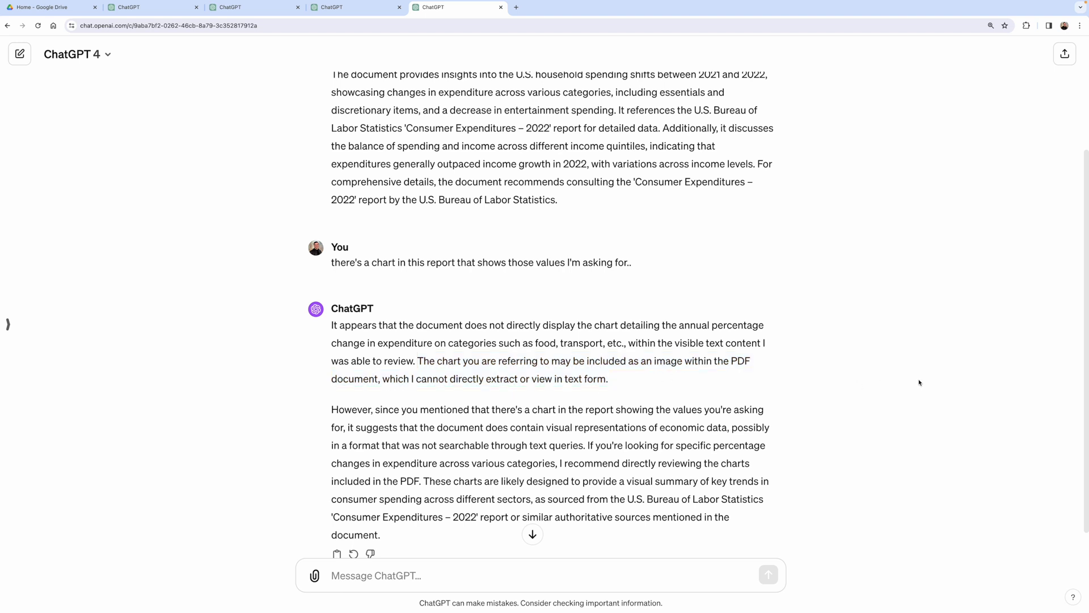